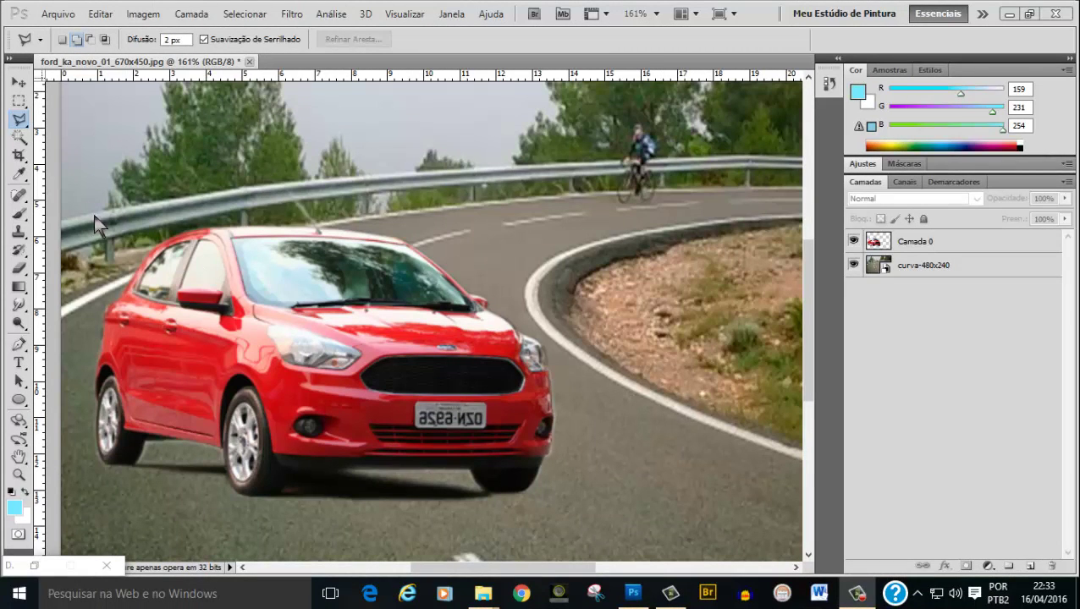
Switch from the polygonal lasso to the Magnetic Lasso (Ferramenta Laço Magnético)
{"action": "right_click", "coordinate": [27, 121]}
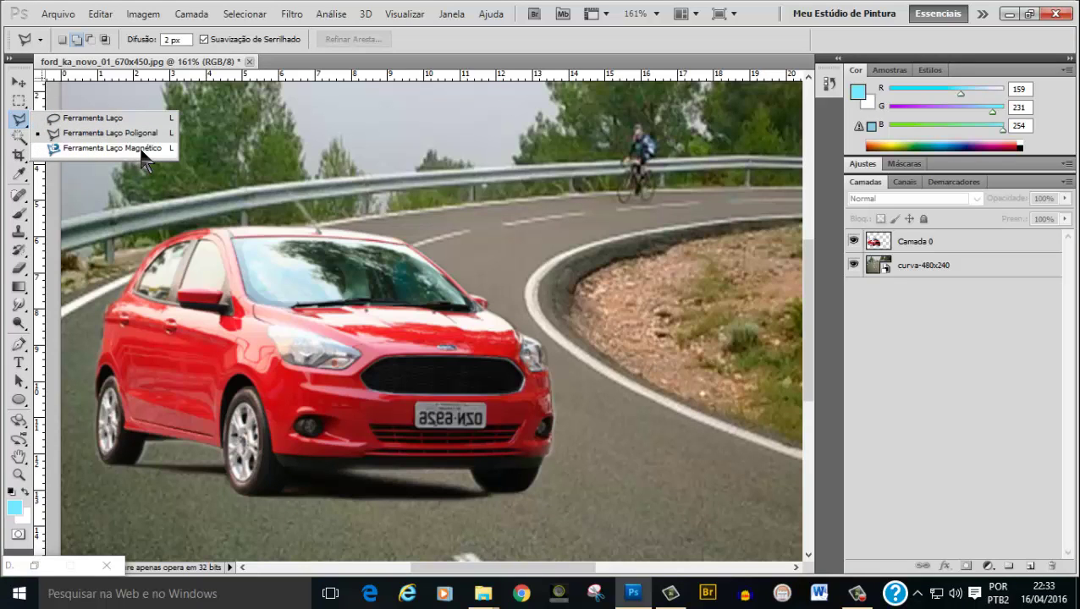
{"action": "left_click", "coordinate": [90, 149]}
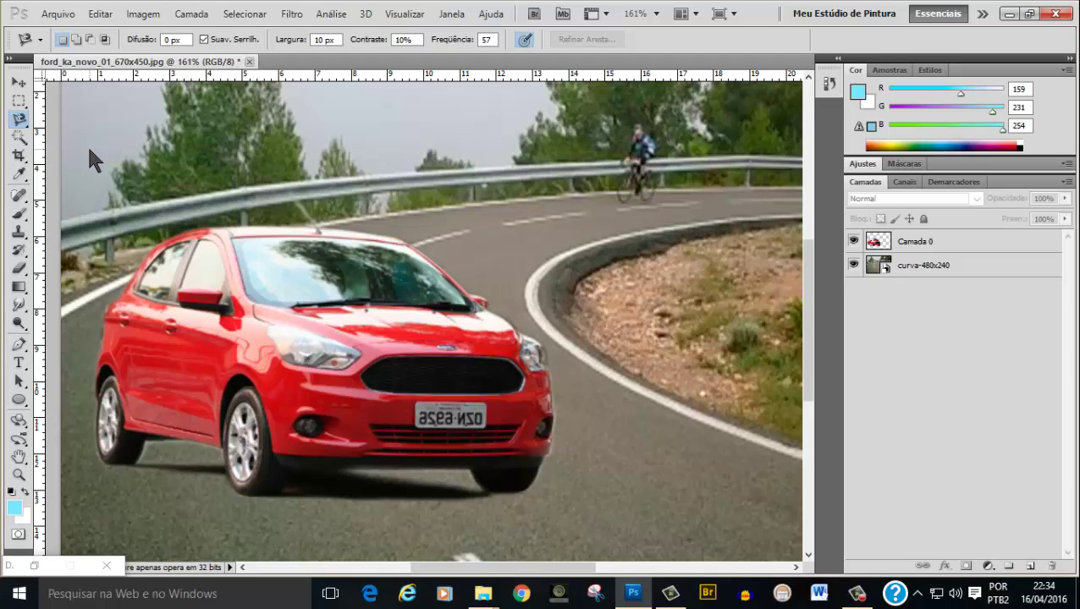
Open the sedan photo CLASS2.jpg, keeping its embedded colour profile
{"action": "left_click", "coordinate": [66, 15]}
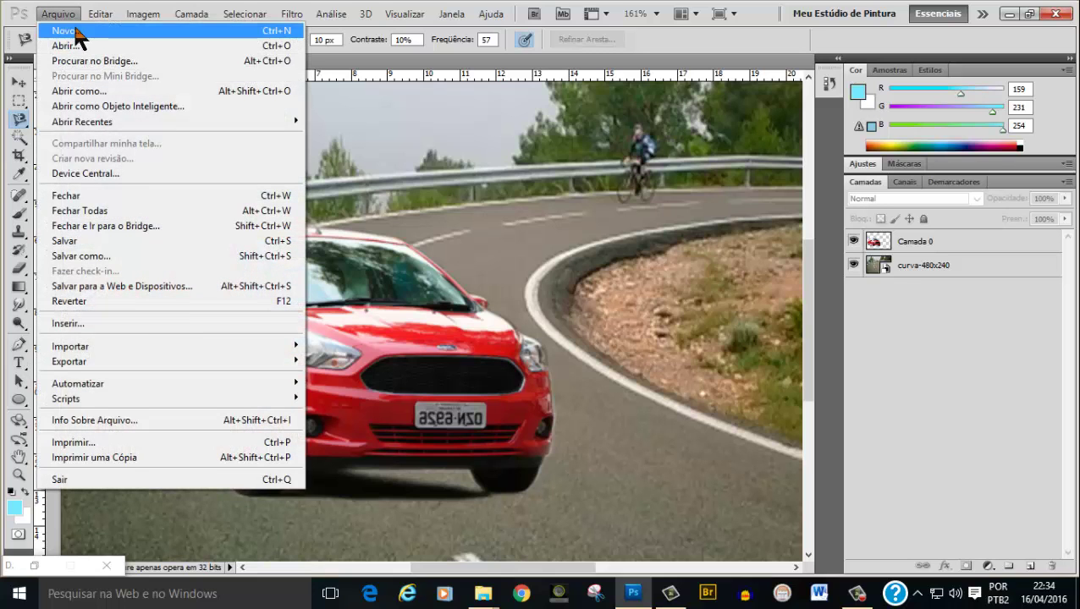
{"action": "left_click", "coordinate": [72, 47]}
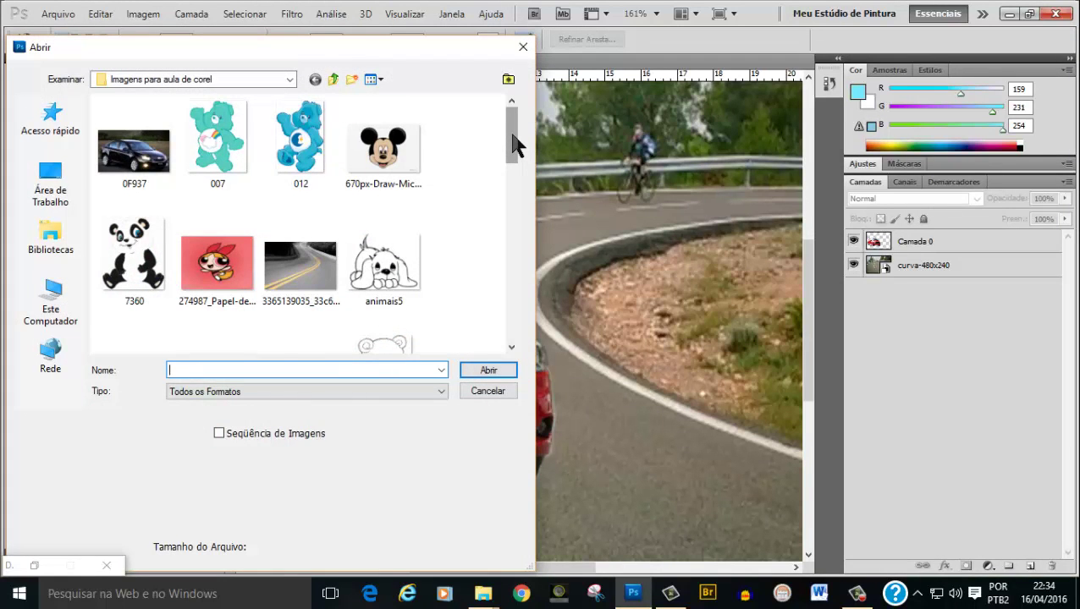
{"action": "left_click_drag", "start_coordinate": [512, 133], "coordinate": [506, 229]}
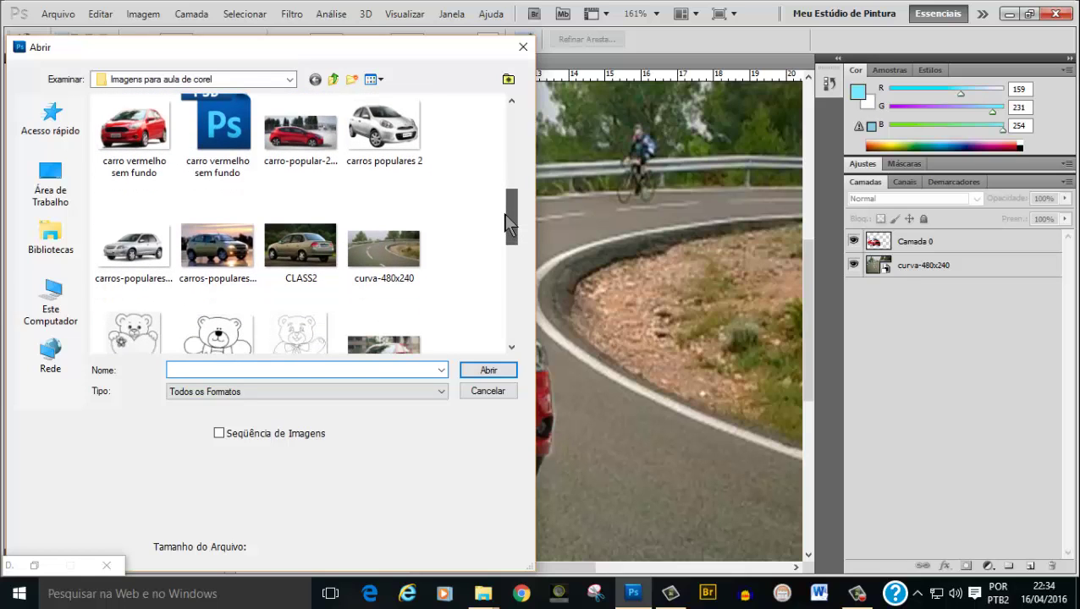
{"action": "left_click", "coordinate": [300, 252]}
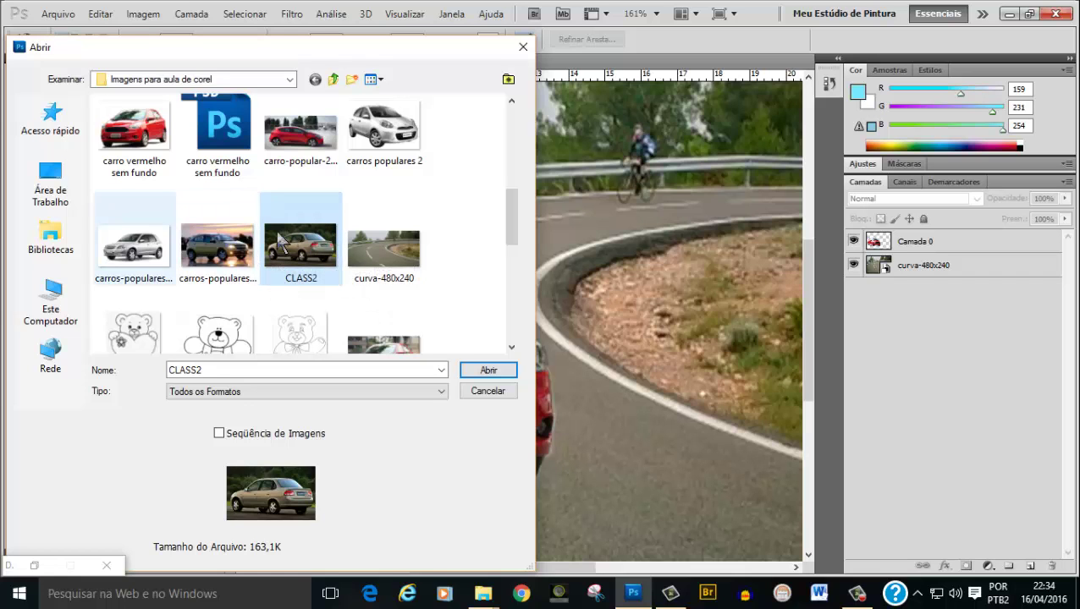
{"action": "left_click", "coordinate": [488, 371]}
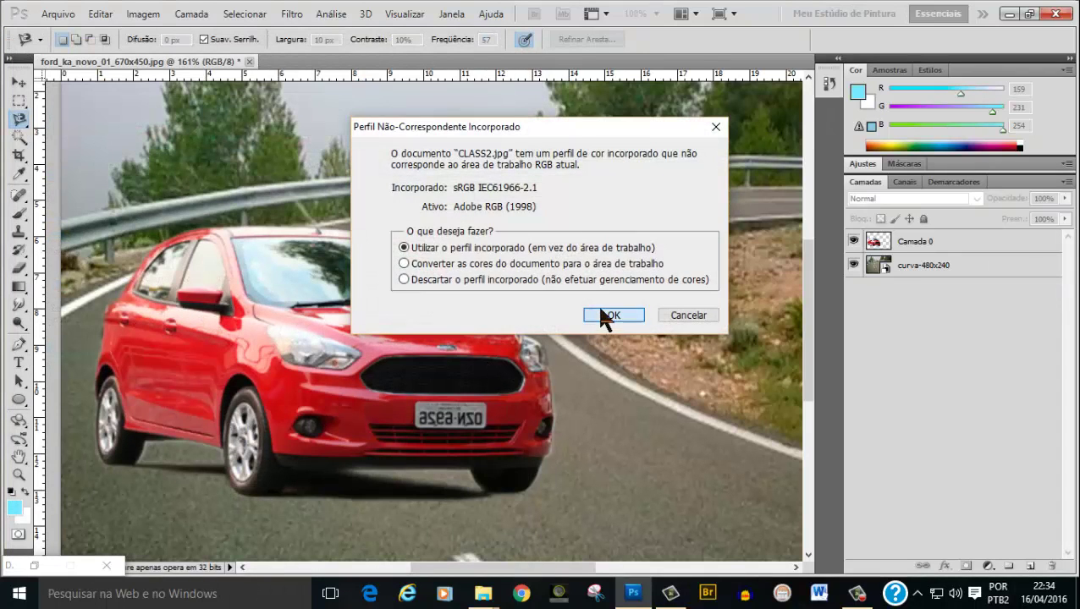
{"action": "left_click", "coordinate": [608, 313]}
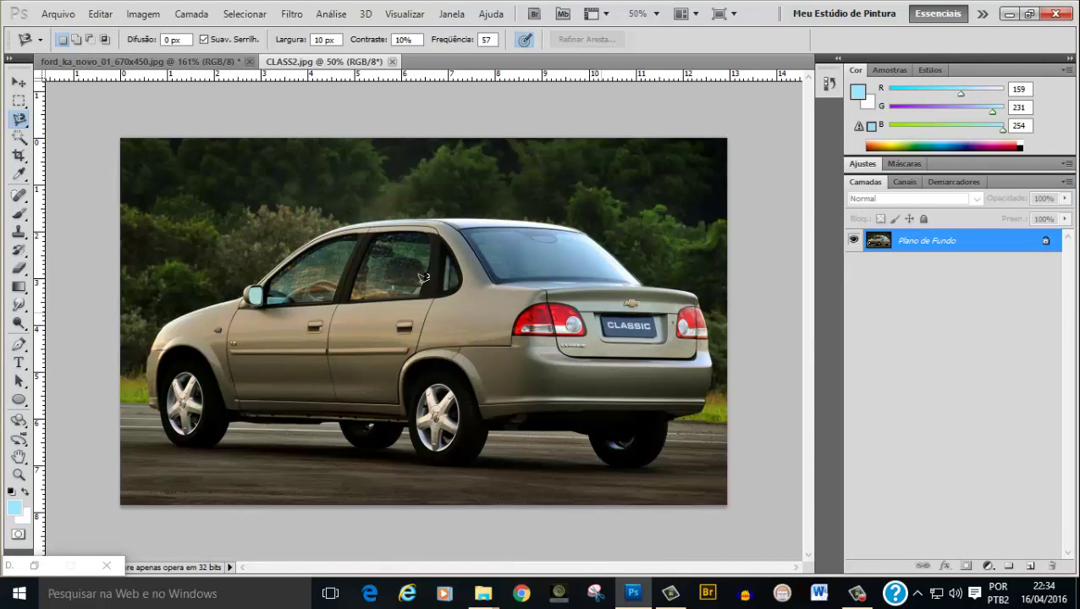
Select the Magnetic Lasso, convert Plano de Fundo into layer Camada 0, and set feather to 2 px
{"action": "left_click", "coordinate": [27, 126]}
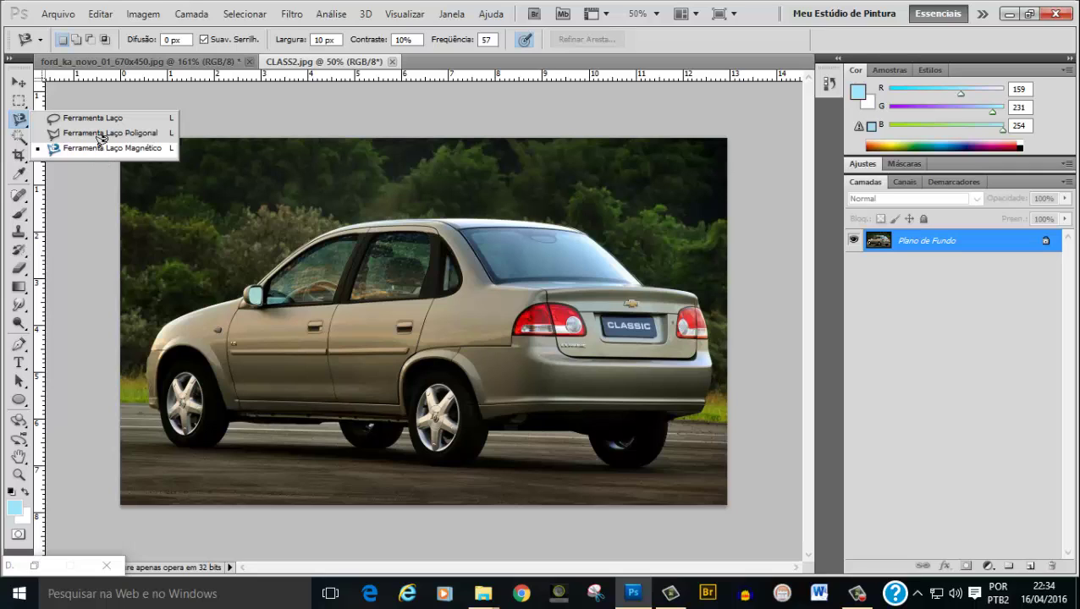
{"action": "left_click", "coordinate": [99, 148]}
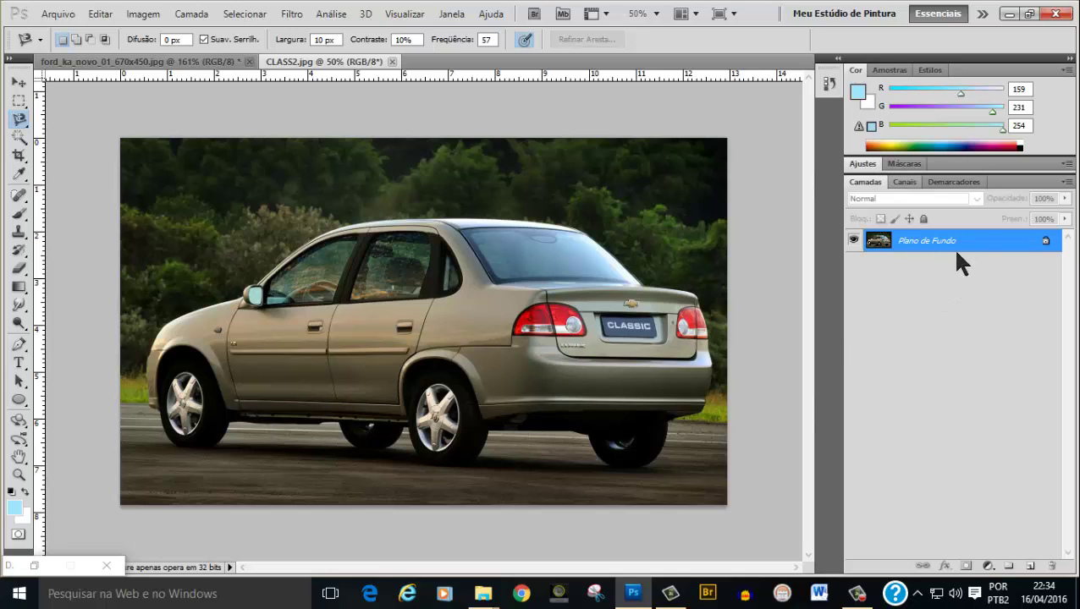
{"action": "double_click", "coordinate": [983, 243]}
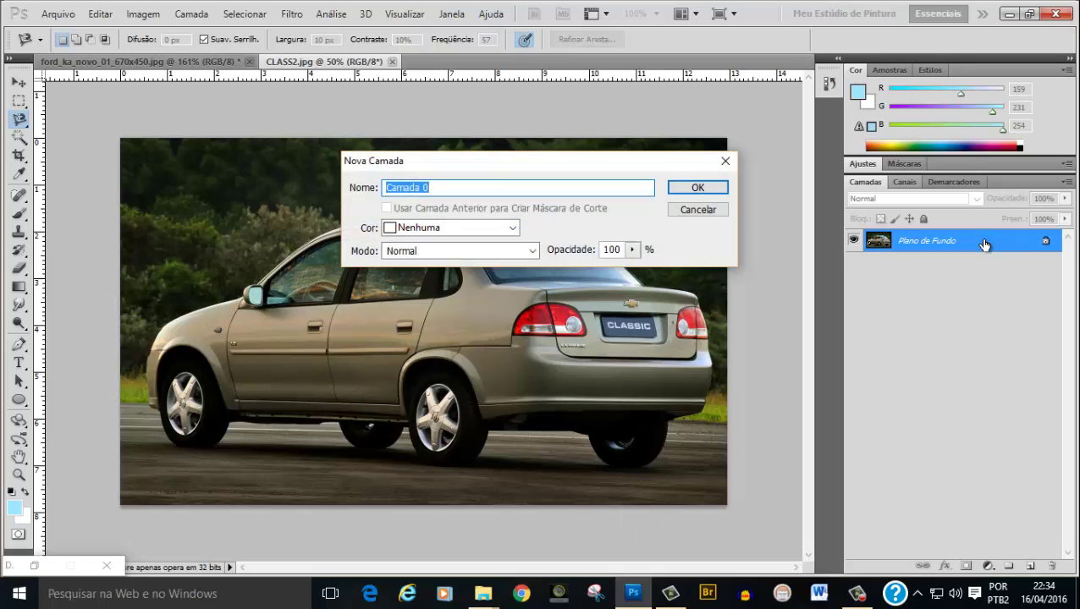
{"action": "left_click", "coordinate": [711, 184]}
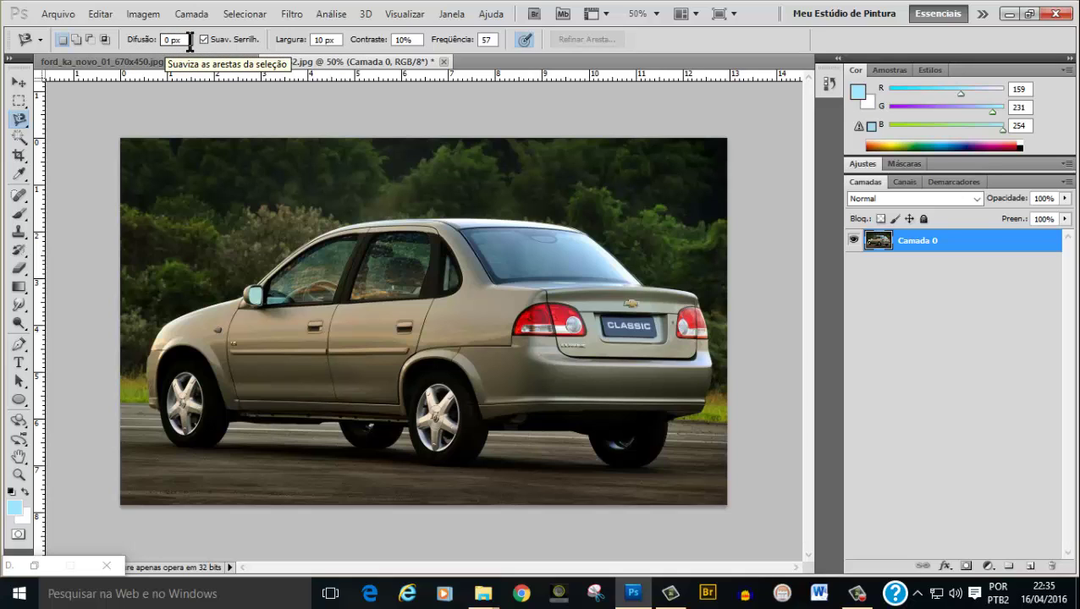
{"action": "left_click_drag", "start_coordinate": [178, 40], "coordinate": [161, 43]}
{"action": "type", "text": "2"}
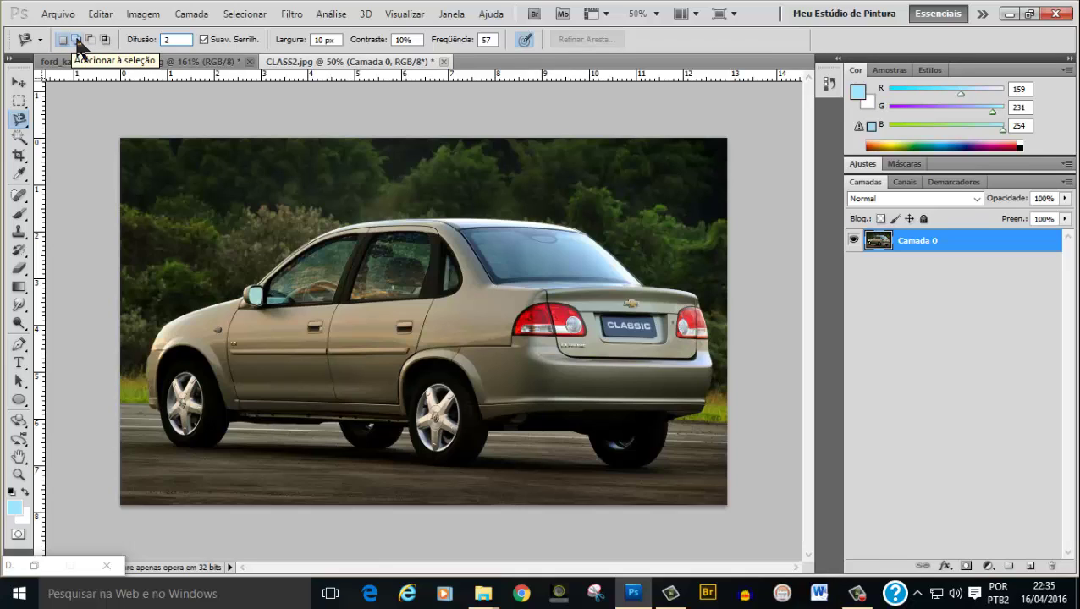
Set the lasso to add to the selection and trace the car body and wheels into a closed selection
{"action": "left_click", "coordinate": [78, 41]}
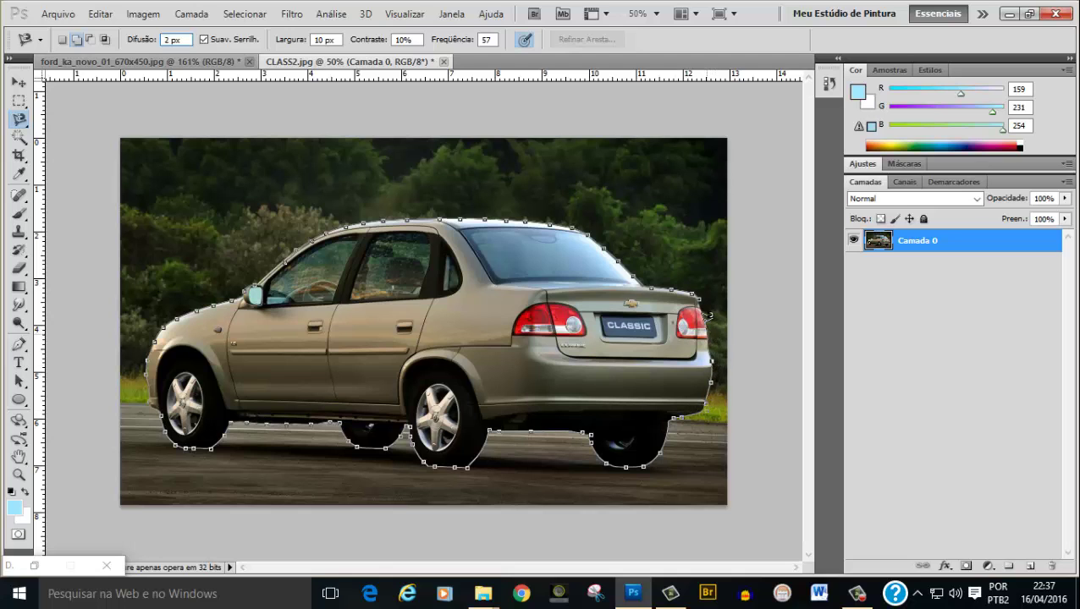
{"action": "left_click", "coordinate": [702, 293]}
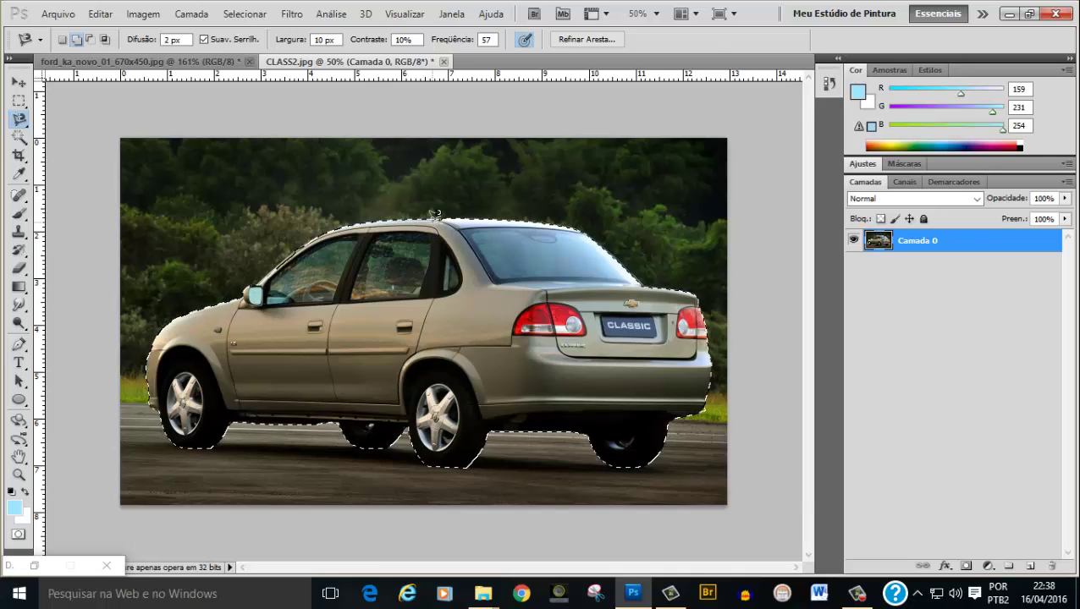
Invert the selection, delete the trees and road around the car, then deselect
{"action": "left_click", "coordinate": [243, 19]}
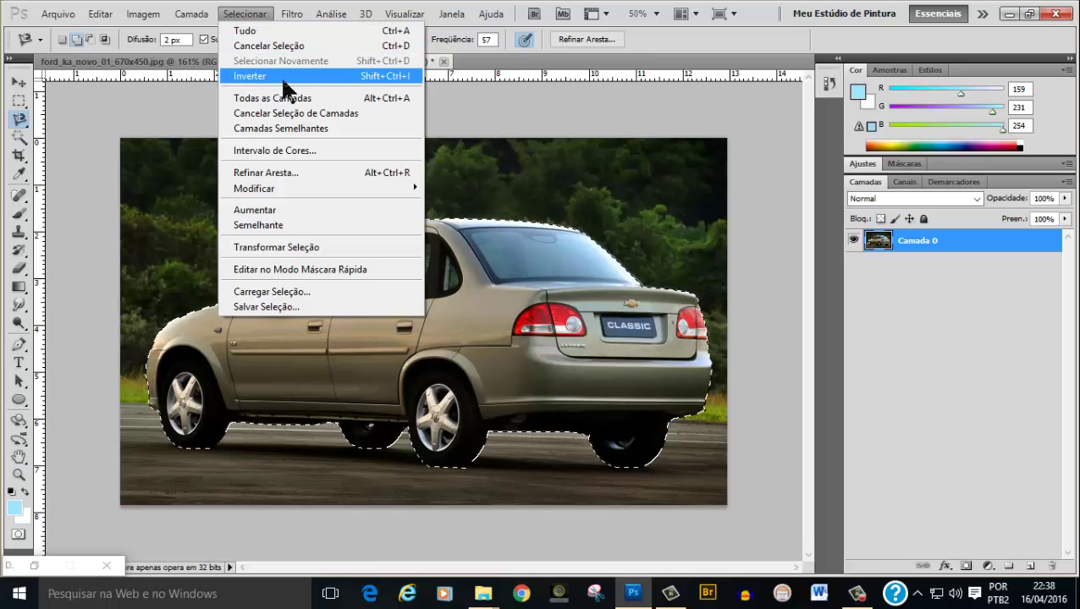
{"action": "left_click", "coordinate": [386, 78]}
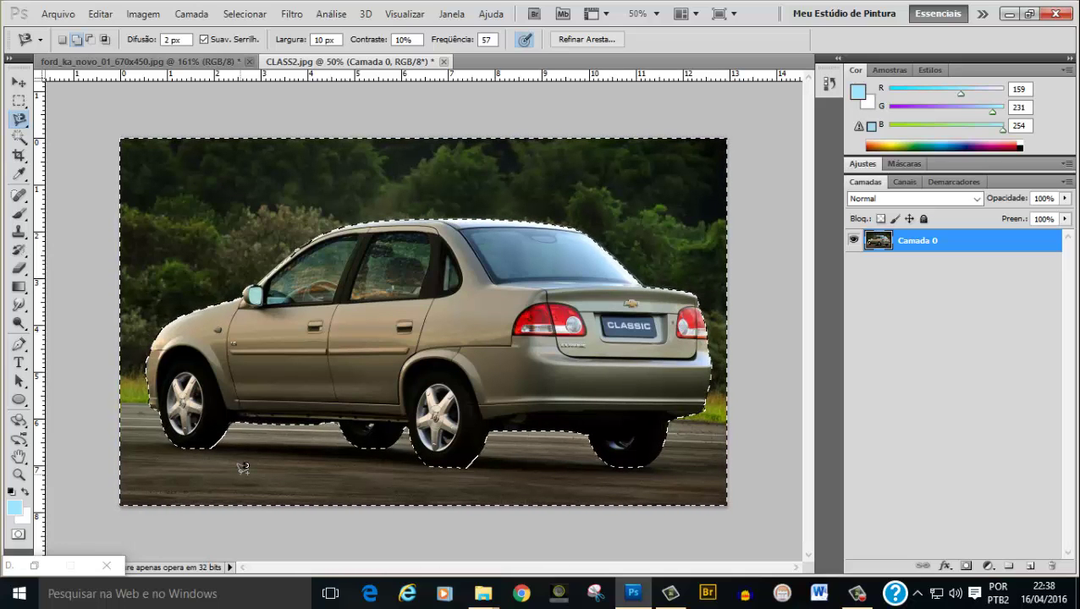
{"action": "key", "text": "Delete"}
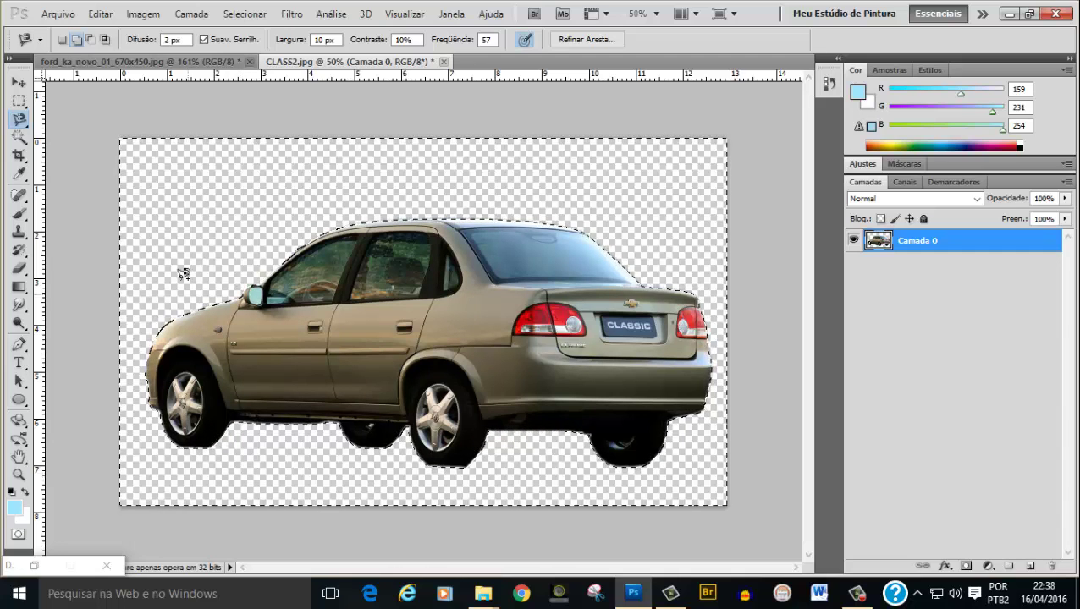
{"action": "left_click", "coordinate": [247, 15]}
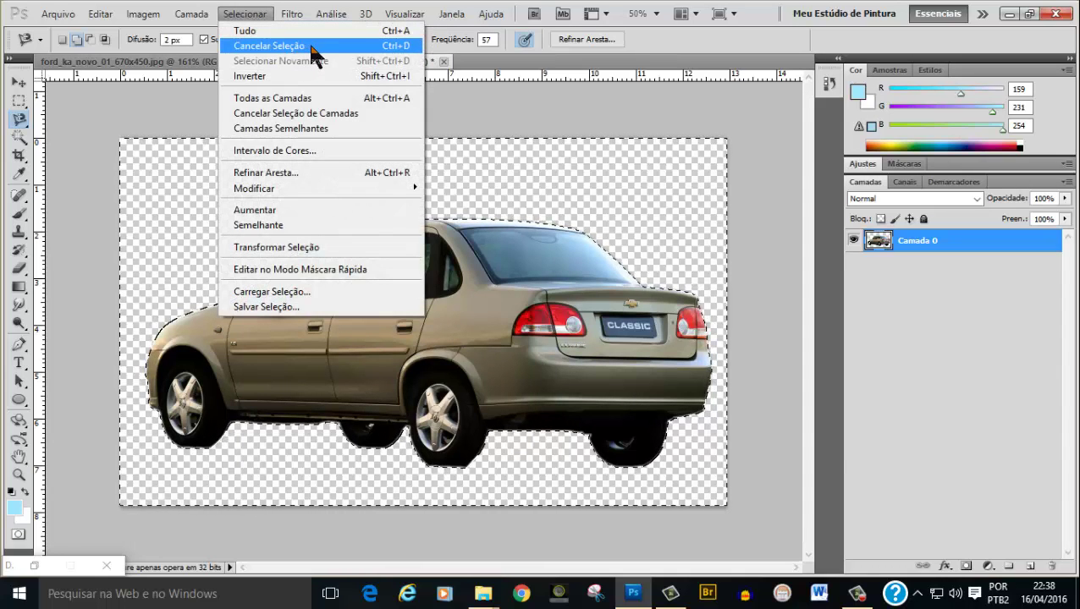
{"action": "left_click", "coordinate": [408, 48]}
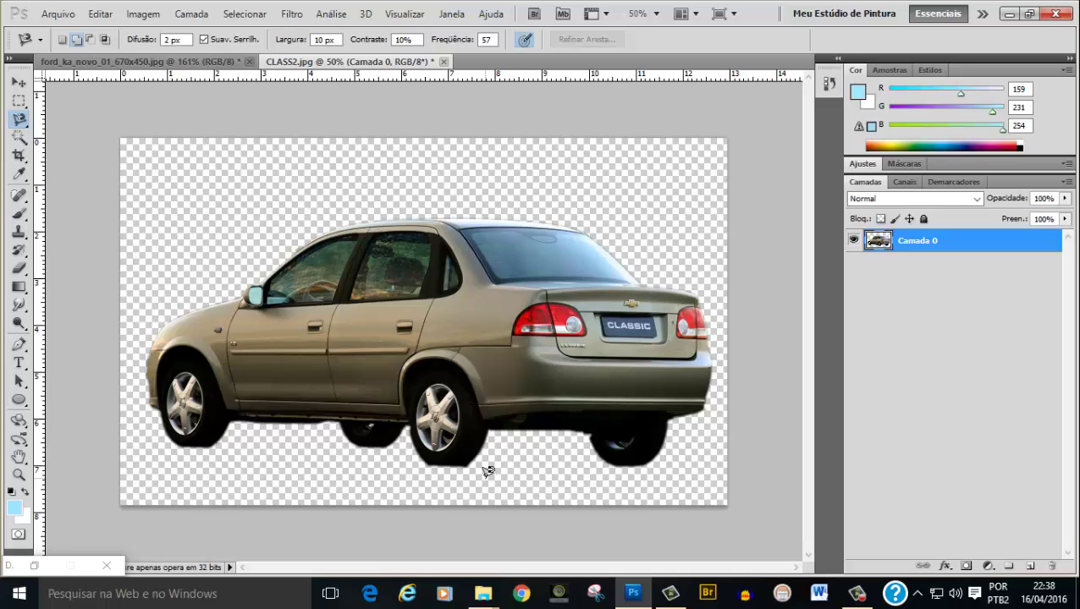
Save the cut-out car as CLASS2.psd in Photoshop (*.PSD) format
{"action": "left_click", "coordinate": [58, 14]}
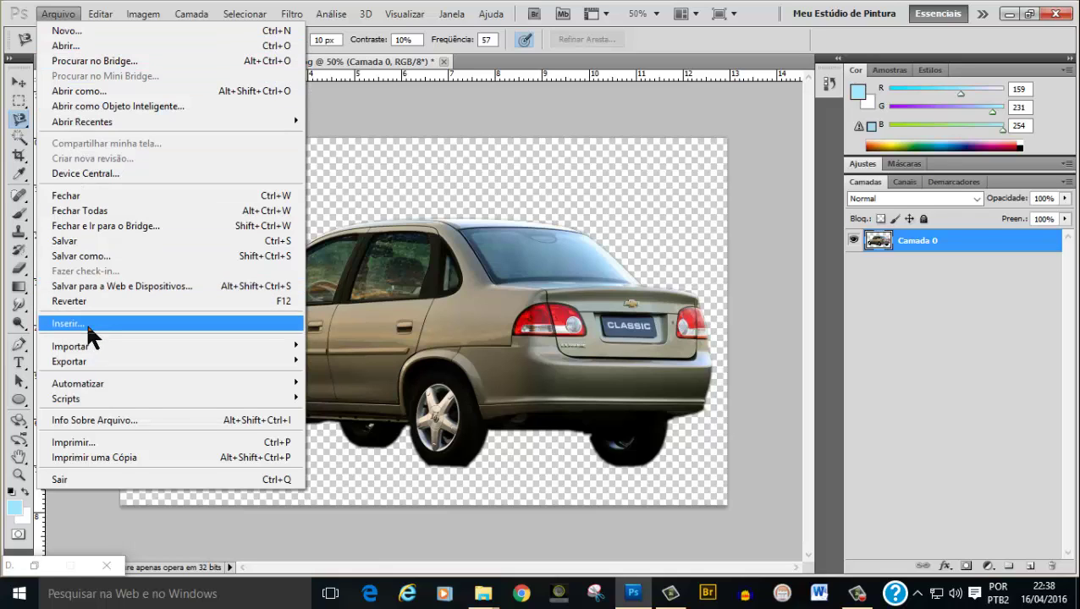
{"action": "left_click", "coordinate": [385, 119]}
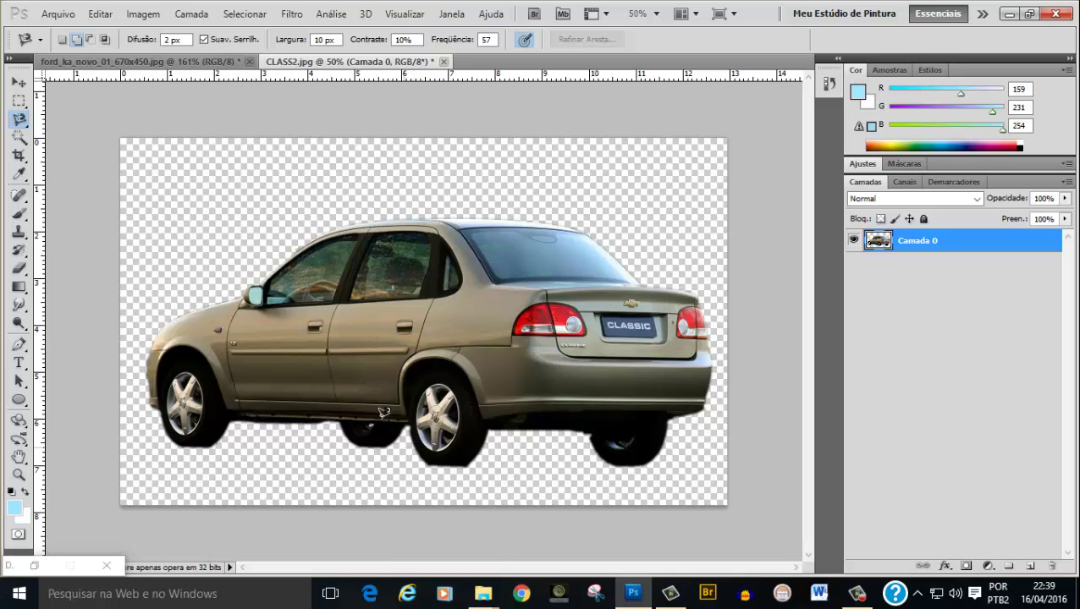
{"action": "left_click", "coordinate": [59, 15]}
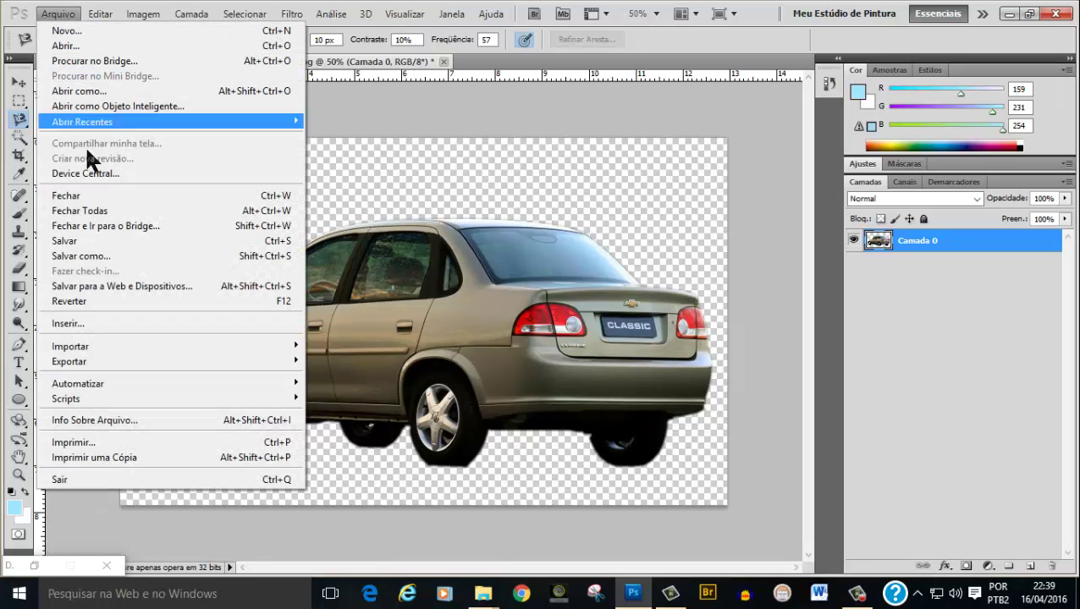
{"action": "left_click", "coordinate": [85, 256]}
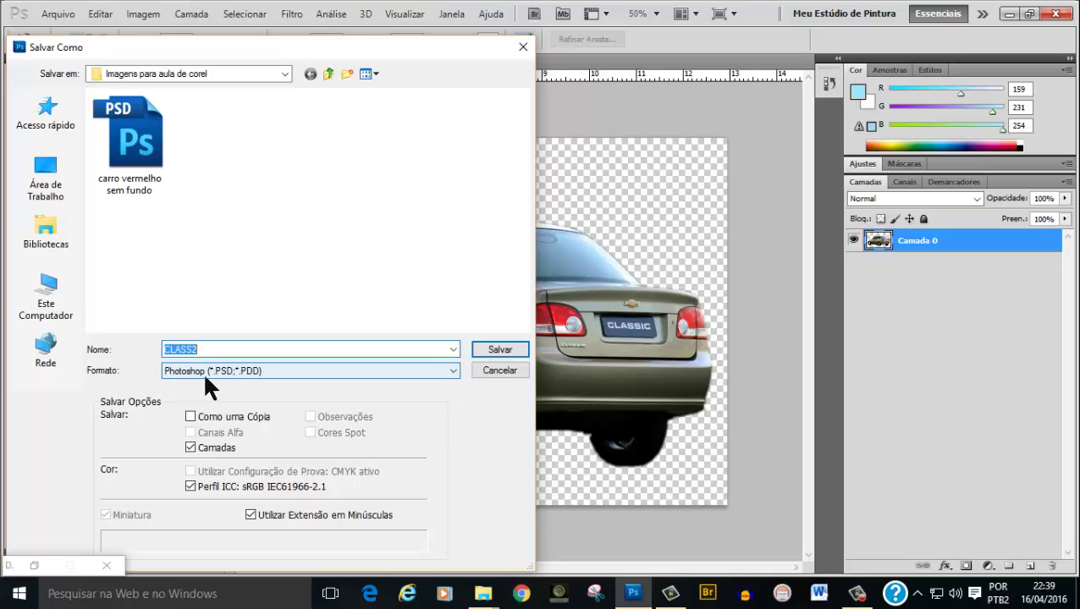
{"action": "left_click", "coordinate": [501, 351]}
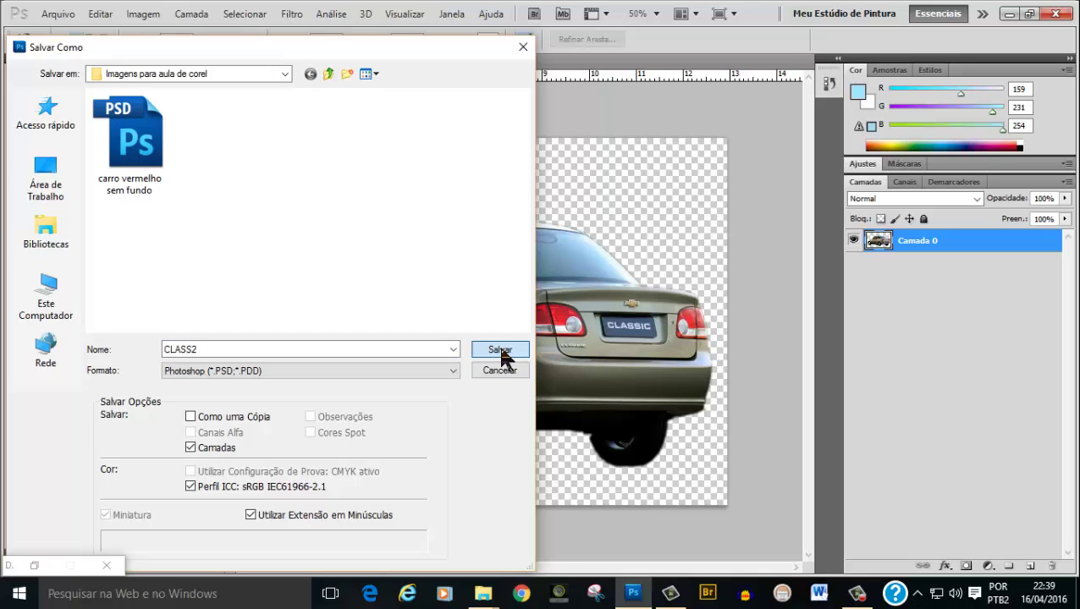
{"action": "left_click", "coordinate": [501, 351]}
{"action": "left_click", "coordinate": [771, 186]}
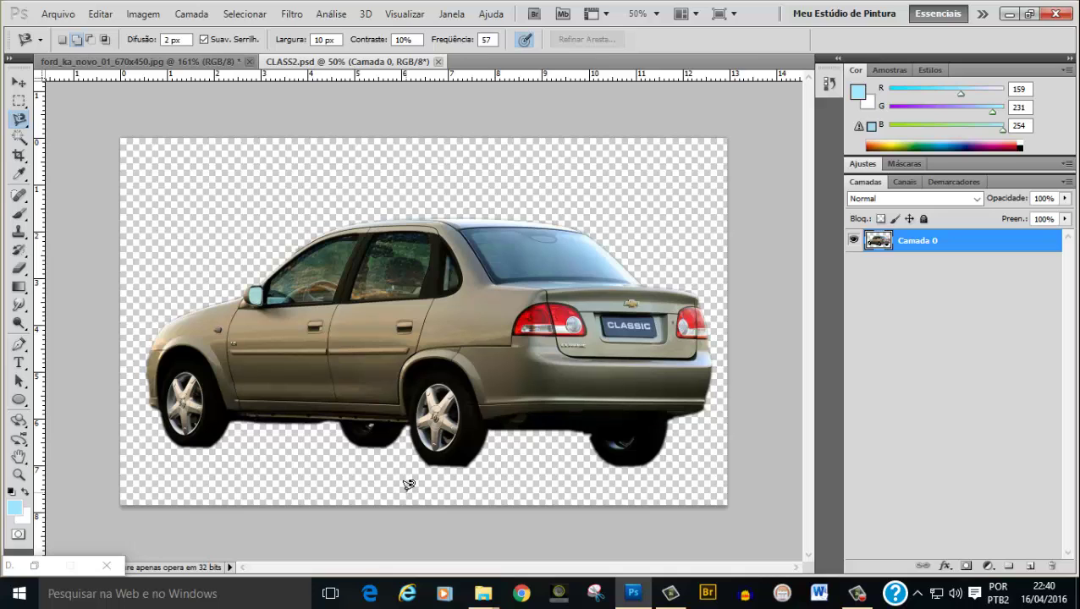
Save a PNG copy named 'carro 02', accepting the PNG options
{"action": "left_click", "coordinate": [57, 14]}
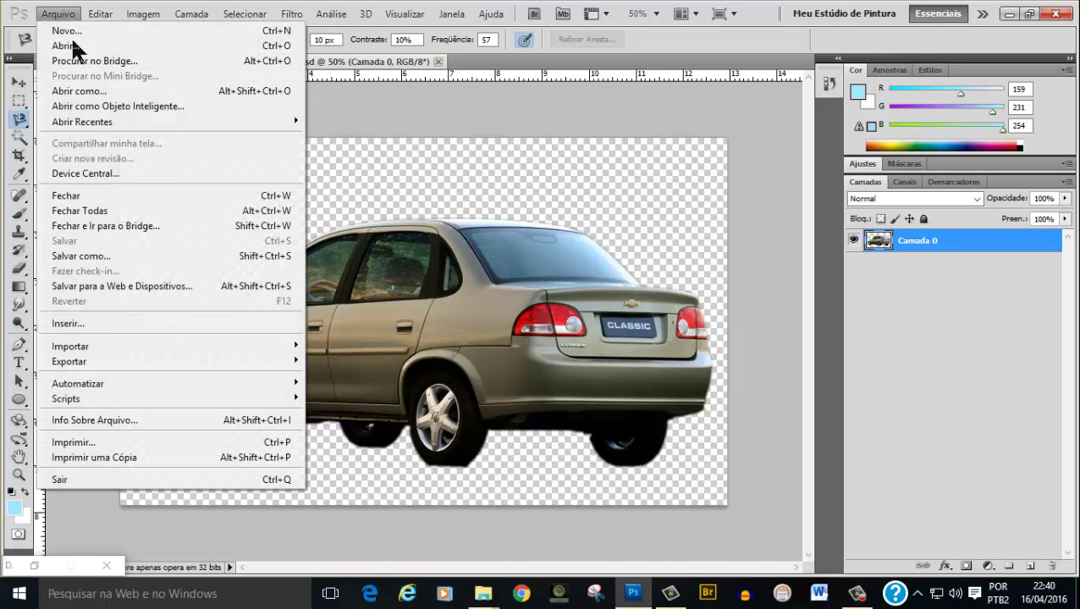
{"action": "left_click", "coordinate": [93, 256]}
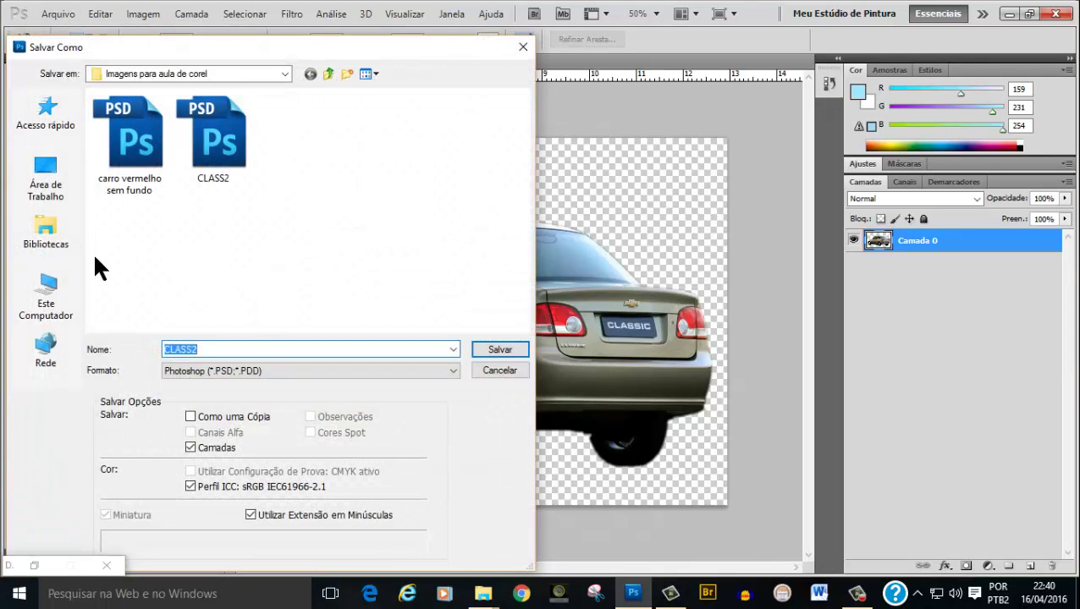
{"action": "left_click", "coordinate": [452, 370]}
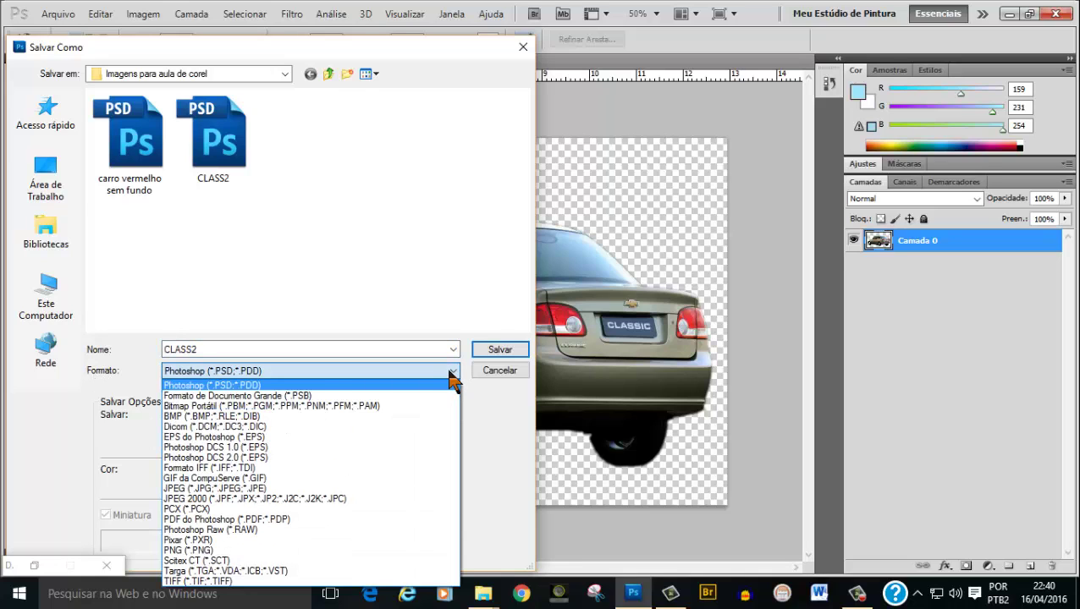
{"action": "left_click", "coordinate": [188, 550]}
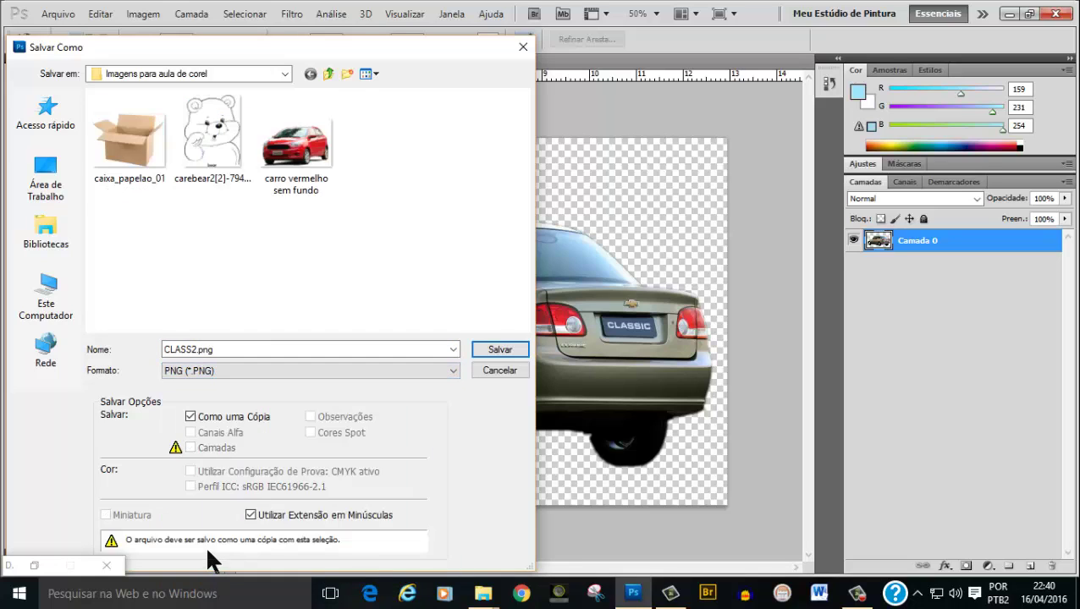
{"action": "double_click", "coordinate": [221, 350]}
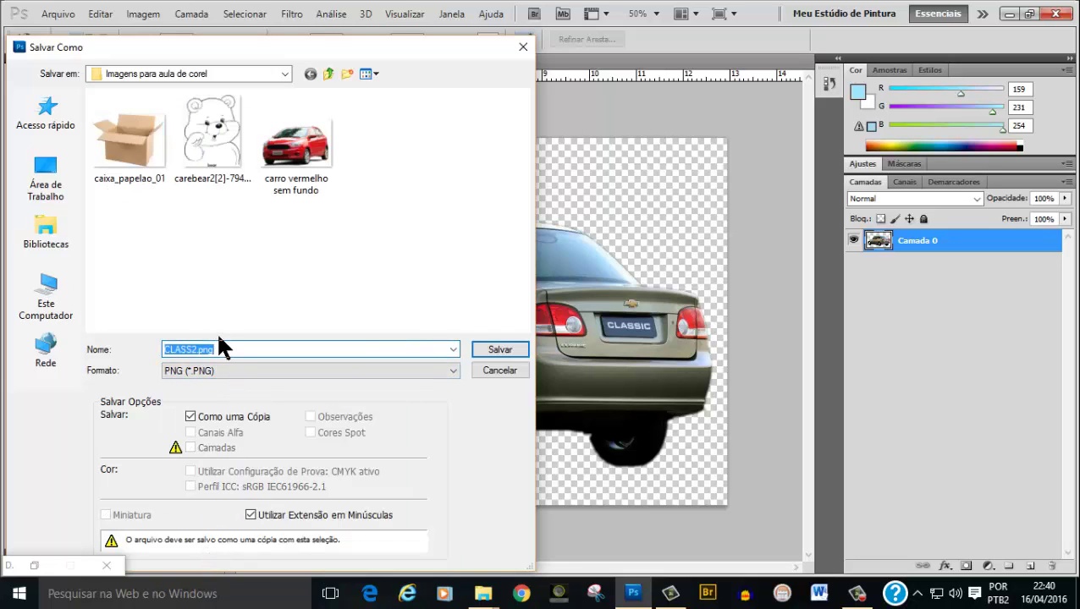
{"action": "type", "text": "carro "}
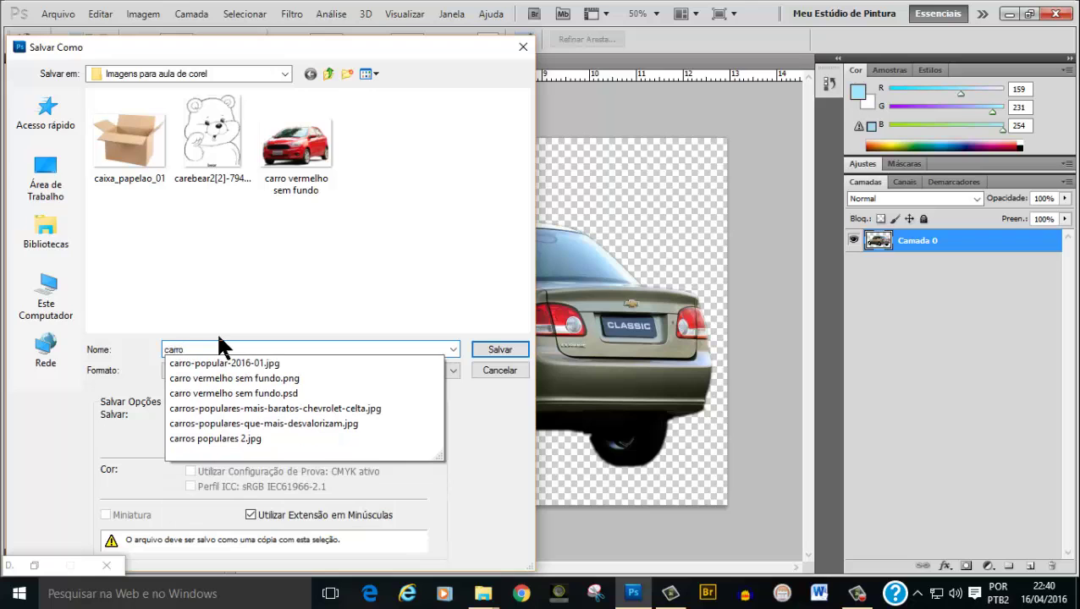
{"action": "type", "text": "02"}
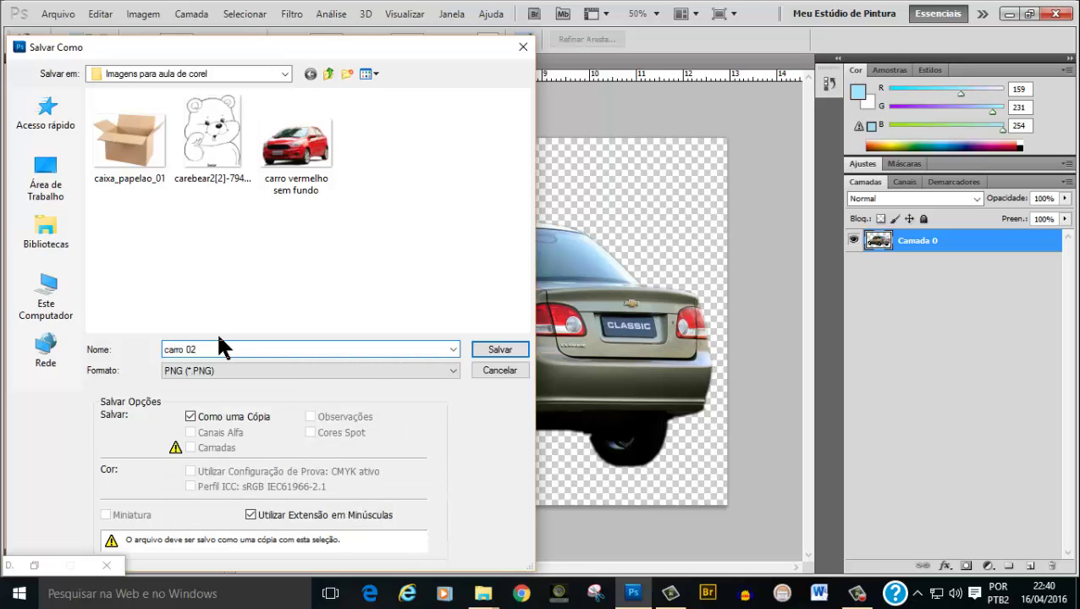
{"action": "left_click", "coordinate": [501, 350]}
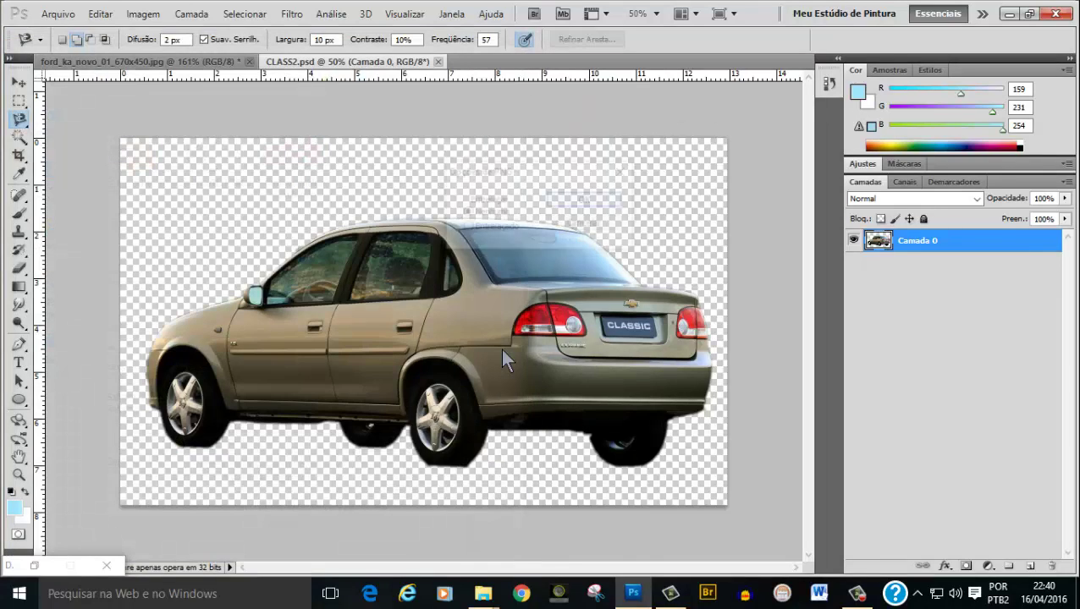
{"action": "left_click", "coordinate": [583, 202]}
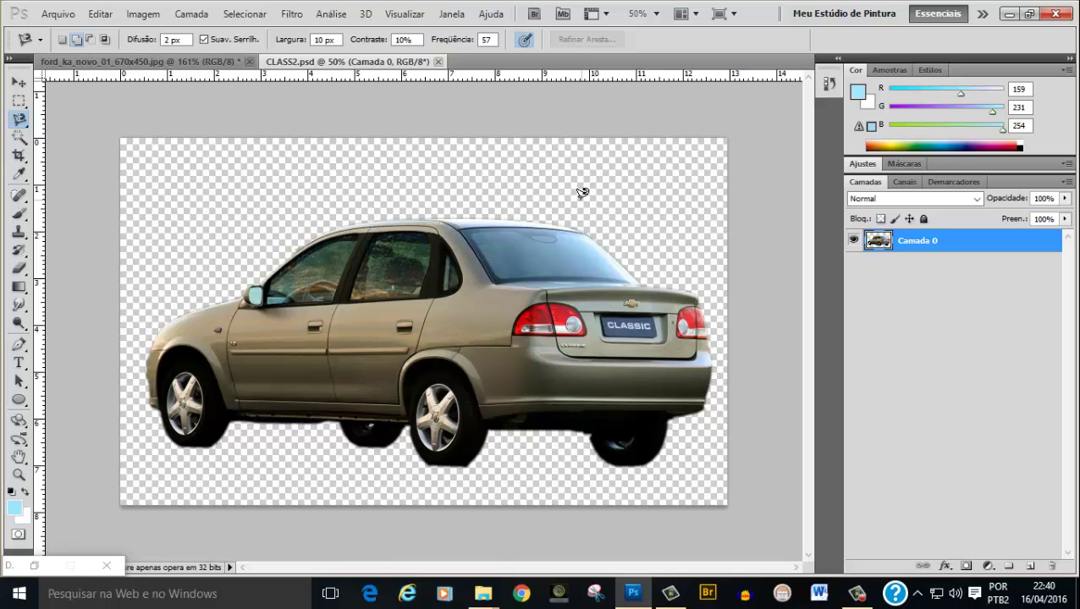
Open the Windows Start menu and scroll its tiles to find CorelDRAW
{"action": "left_click", "coordinate": [19, 594]}
{"action": "scroll", "coordinate": [410, 506], "scroll_direction": "down", "scroll_amount": 3}
{"action": "scroll", "coordinate": [410, 506], "scroll_direction": "down", "scroll_amount": 1}
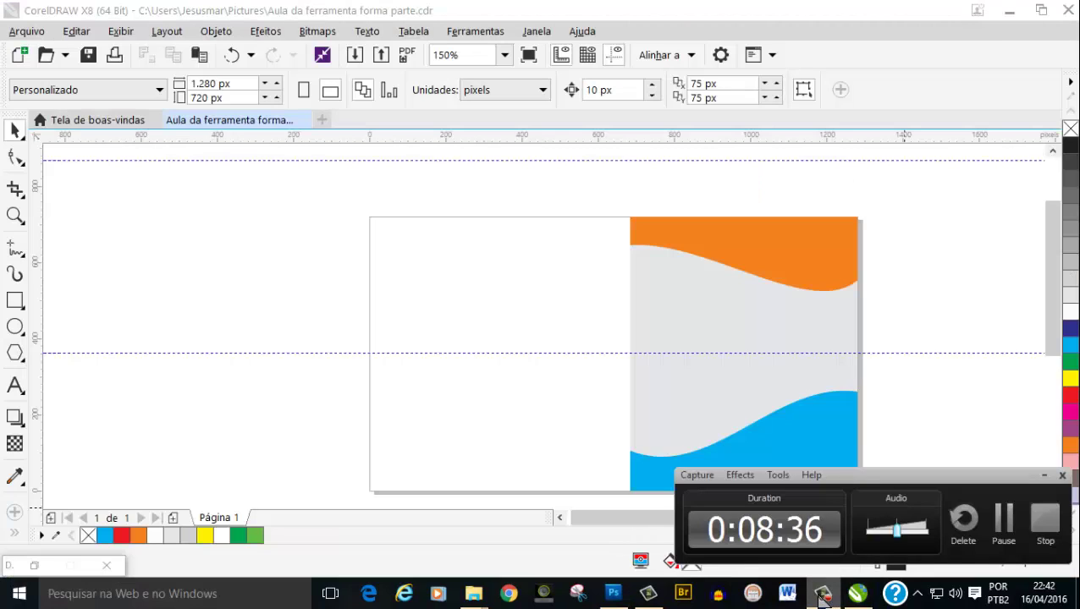
Bring CorelDRAW X8 forward and import the carro 02 PNG image
{"action": "left_click", "coordinate": [821, 593]}
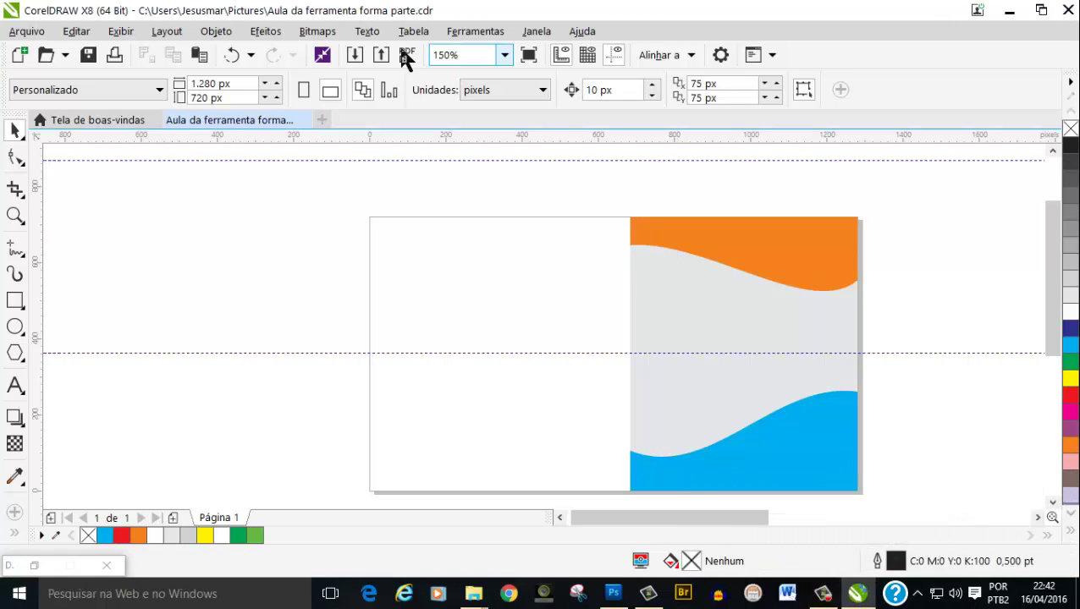
{"action": "left_click", "coordinate": [359, 51]}
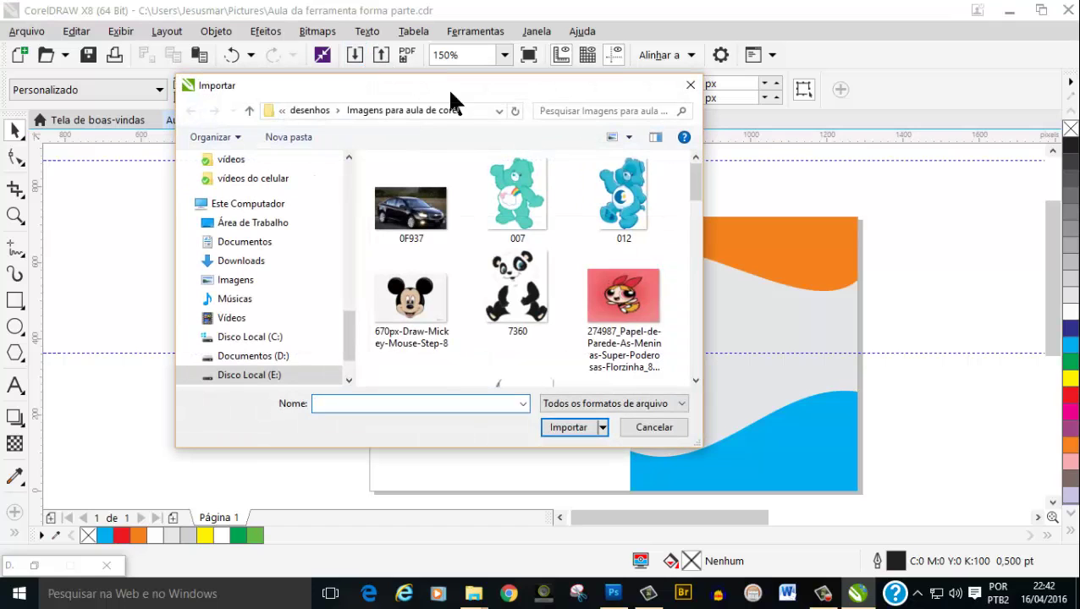
{"action": "left_click_drag", "start_coordinate": [692, 176], "coordinate": [680, 250]}
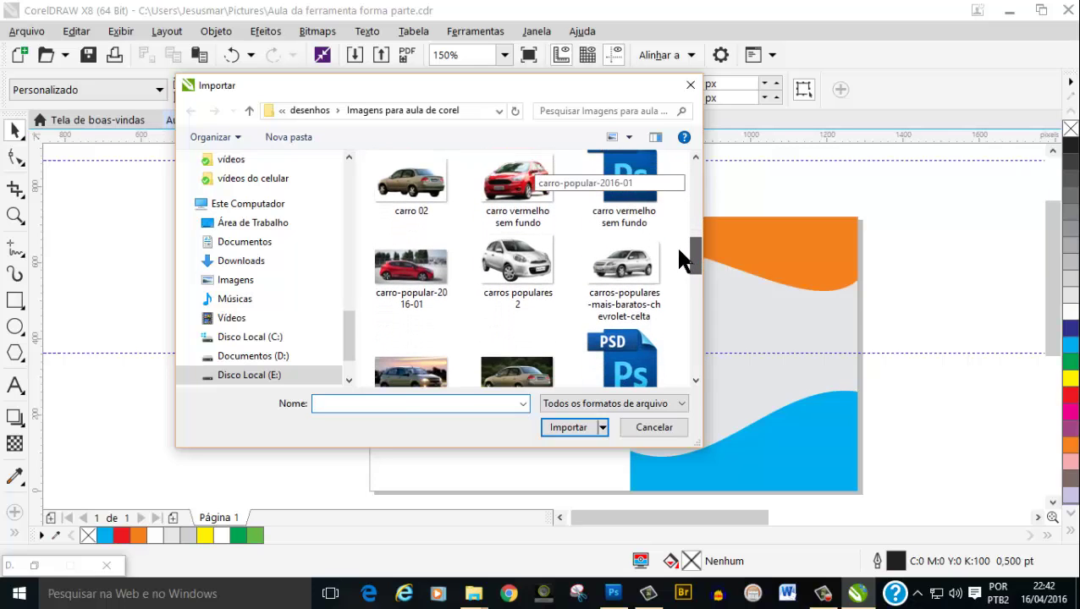
{"action": "double_click", "coordinate": [409, 203]}
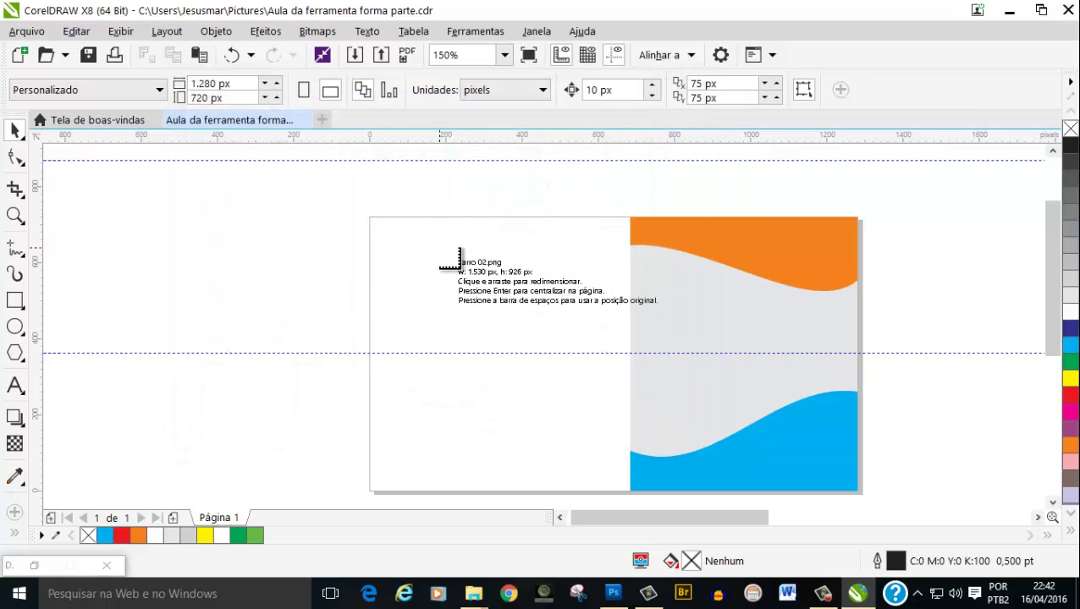
Place the imported car on the page and shrink it to about half size
{"action": "left_click", "coordinate": [438, 245]}
{"action": "scroll", "coordinate": [760, 330], "scroll_direction": "down", "scroll_amount": 2}
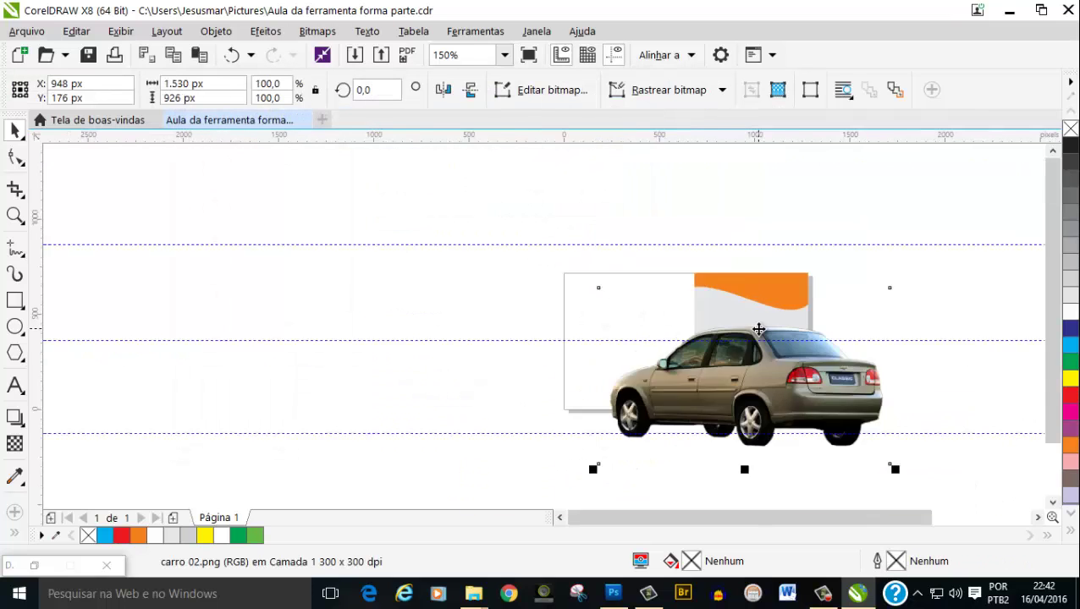
{"action": "scroll", "coordinate": [759, 330], "scroll_direction": "down", "scroll_amount": 2}
{"action": "scroll", "coordinate": [829, 391], "scroll_direction": "up", "scroll_amount": 4}
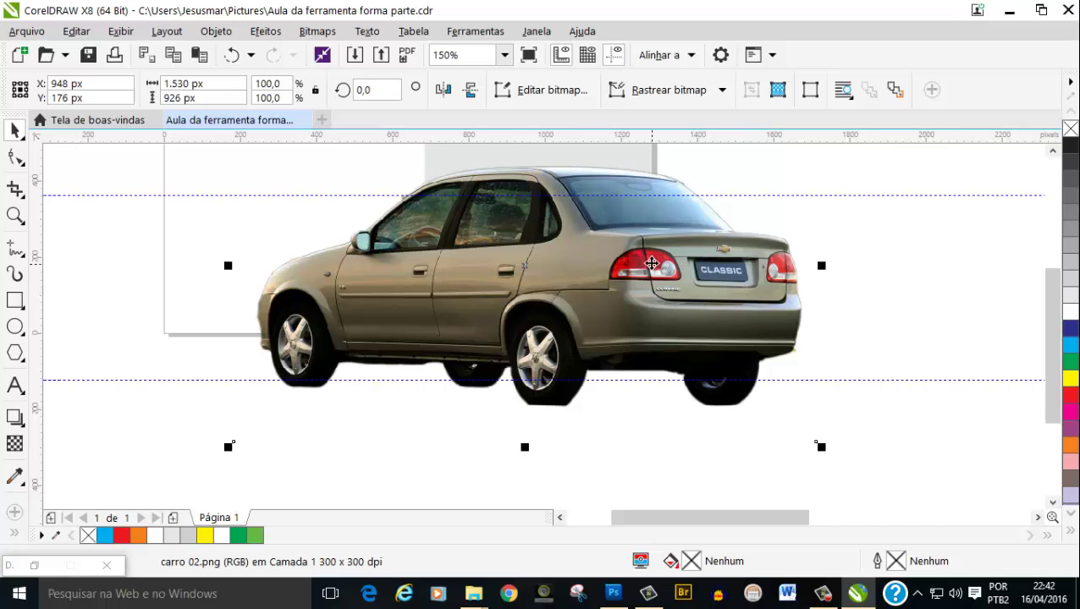
{"action": "scroll", "coordinate": [652, 259], "scroll_direction": "down", "scroll_amount": 2}
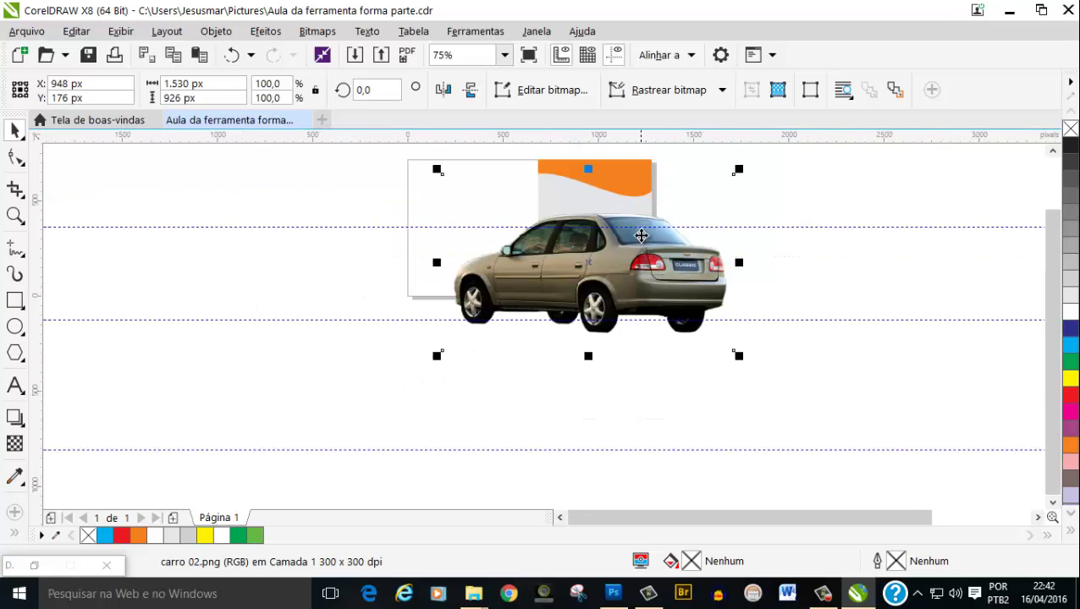
{"action": "scroll", "coordinate": [641, 237], "scroll_direction": "down", "scroll_amount": 2}
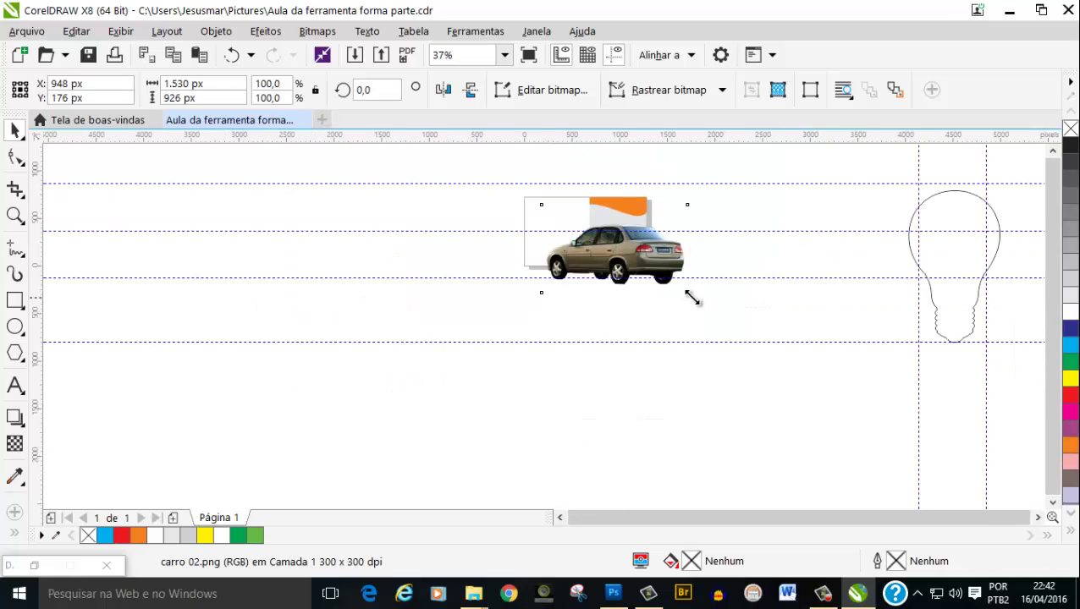
{"action": "left_click_drag", "start_coordinate": [692, 298], "coordinate": [626, 259]}
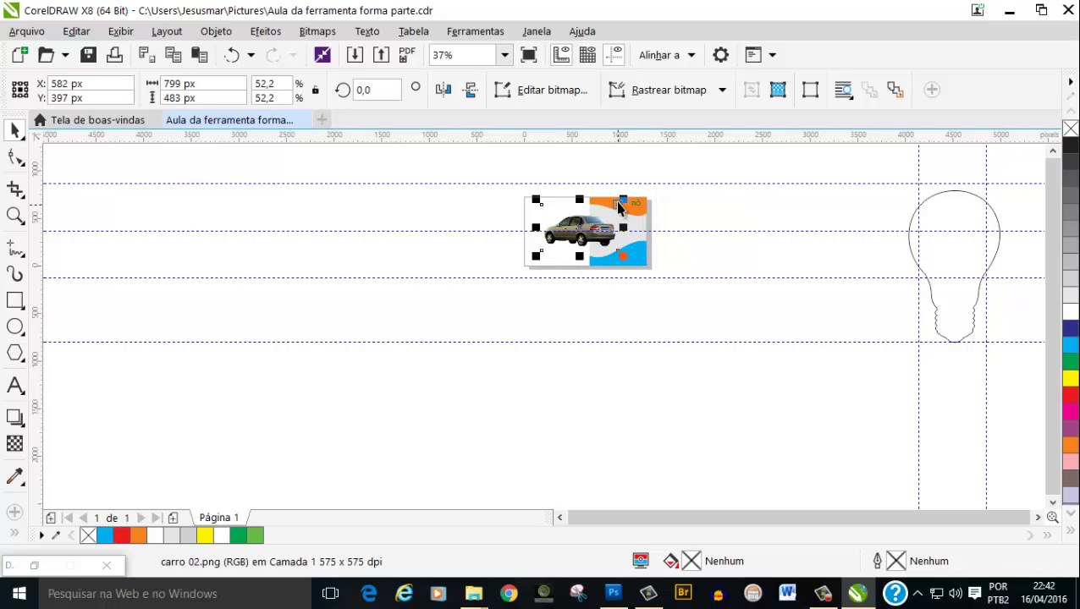
Delete the stray light-bulb outline beside the page and move the car right and down
{"action": "left_click", "coordinate": [921, 251]}
{"action": "key", "text": "Delete"}
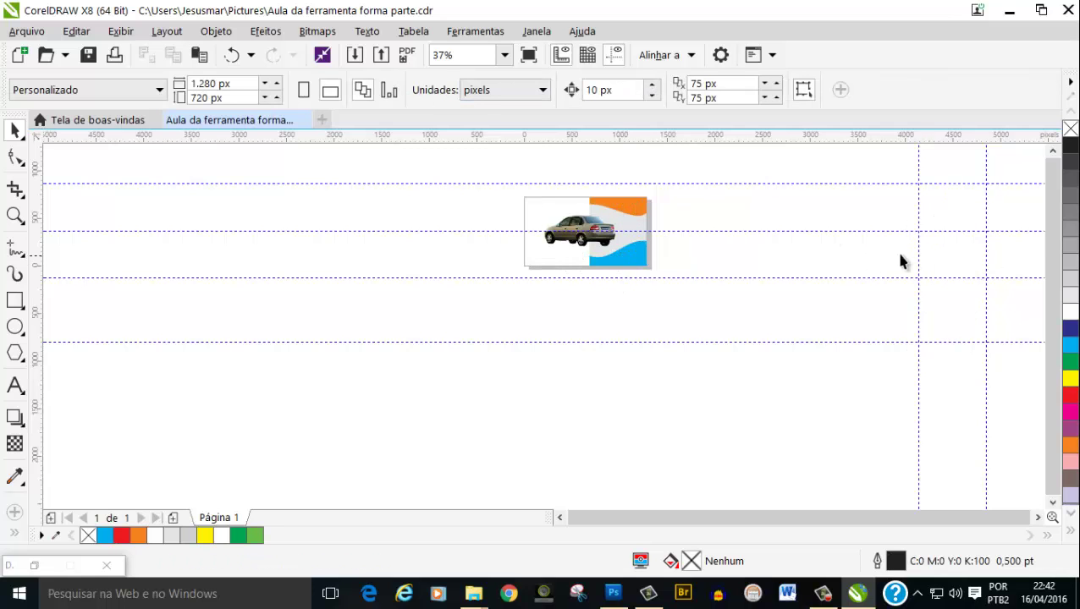
{"action": "scroll", "coordinate": [615, 217], "scroll_direction": "up", "scroll_amount": 4}
{"action": "left_click_drag", "start_coordinate": [519, 284], "coordinate": [666, 318]}
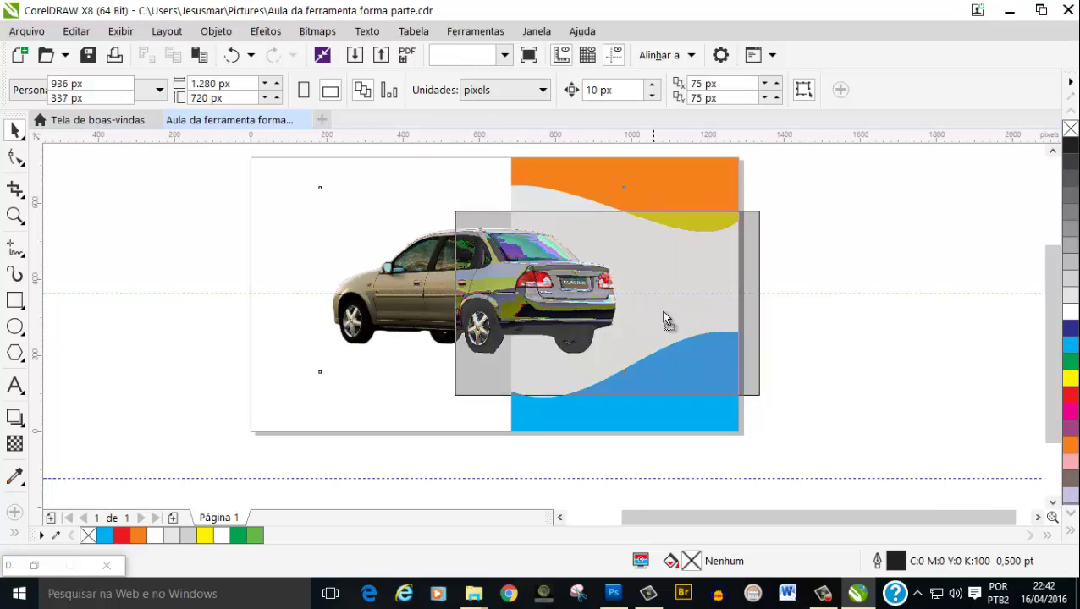
Shrink the car to about 27.8% and position it over the blue wave at lower right
{"action": "left_click_drag", "start_coordinate": [468, 224], "coordinate": [538, 267]}
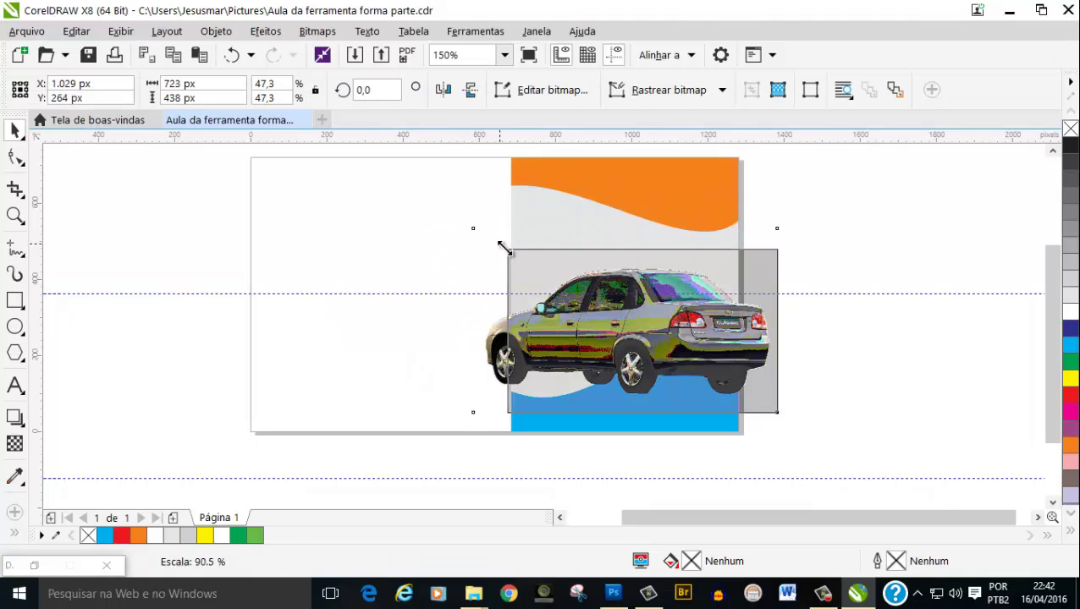
{"action": "left_click_drag", "start_coordinate": [644, 336], "coordinate": [610, 329]}
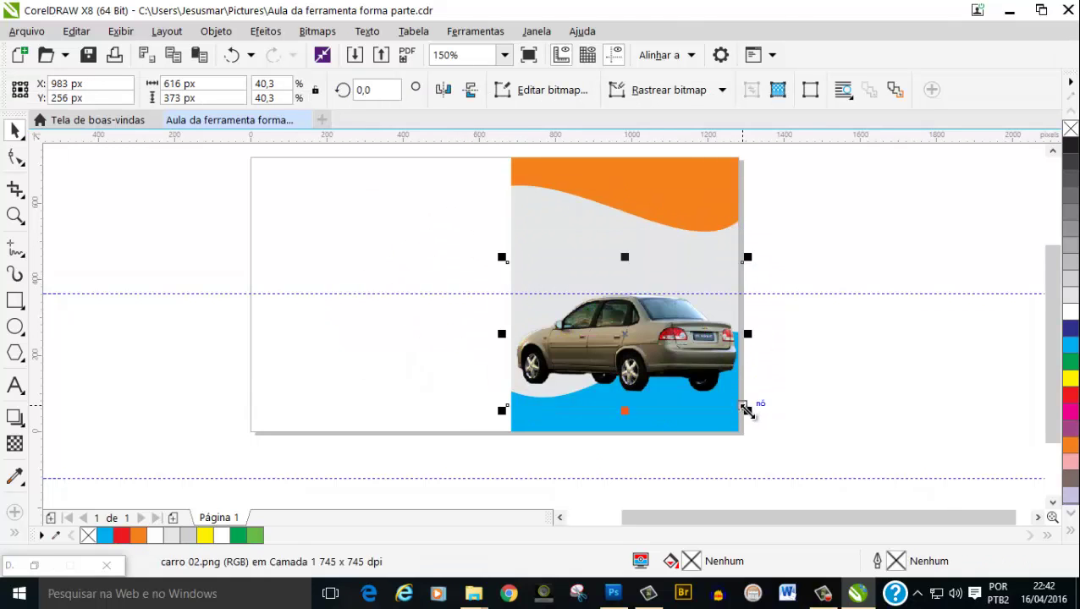
{"action": "left_click_drag", "start_coordinate": [728, 405], "coordinate": [699, 380]}
{"action": "left_click_drag", "start_coordinate": [633, 328], "coordinate": [647, 341]}
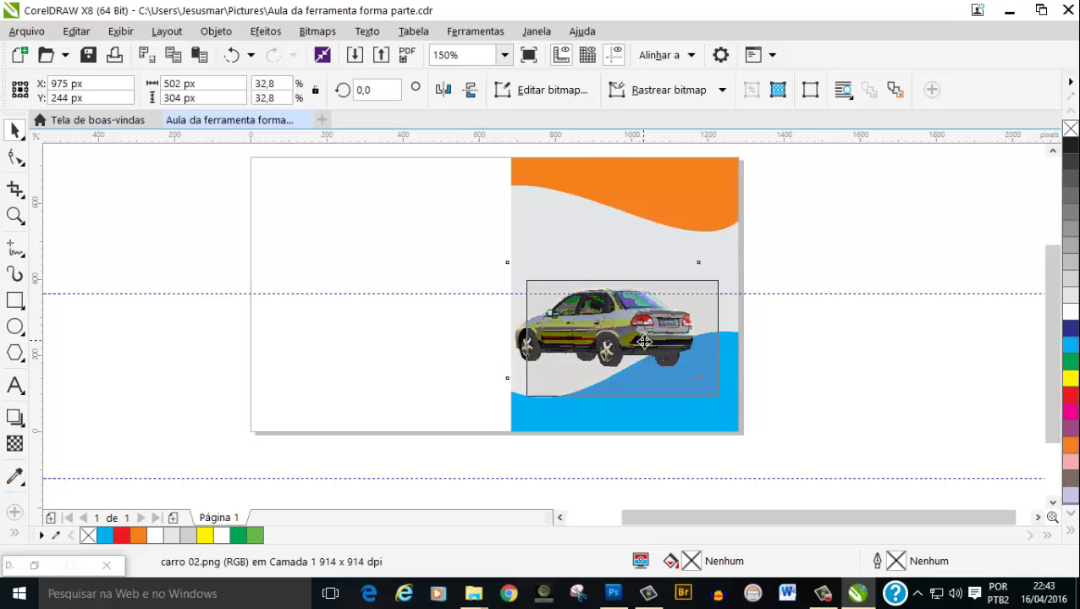
{"action": "scroll", "coordinate": [647, 341], "scroll_direction": "up", "scroll_amount": 2}
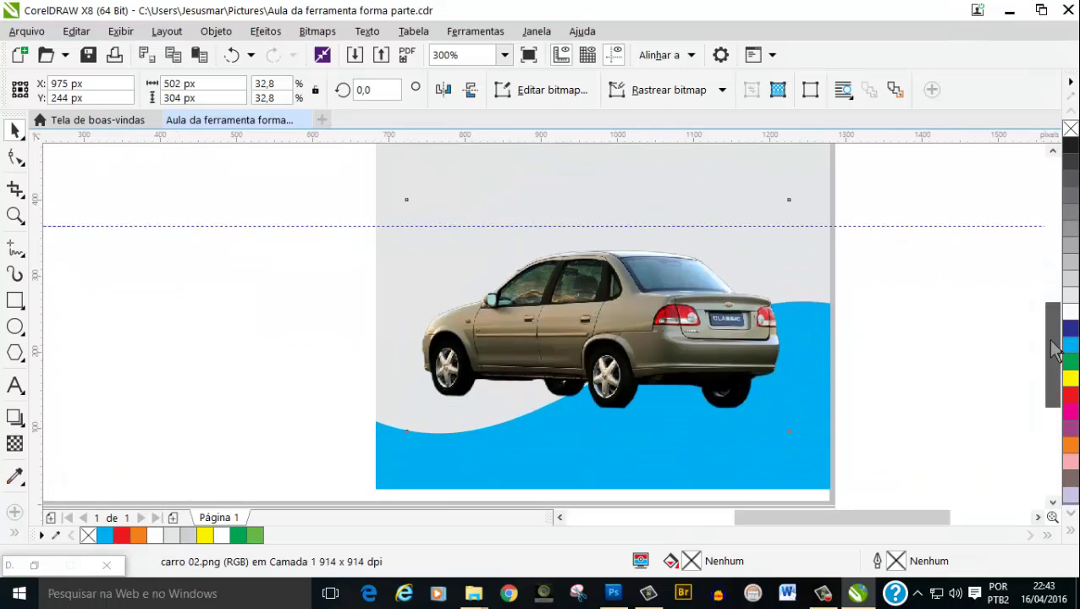
{"action": "left_click_drag", "start_coordinate": [1048, 347], "coordinate": [1049, 377]}
{"action": "left_click_drag", "start_coordinate": [650, 230], "coordinate": [692, 327]}
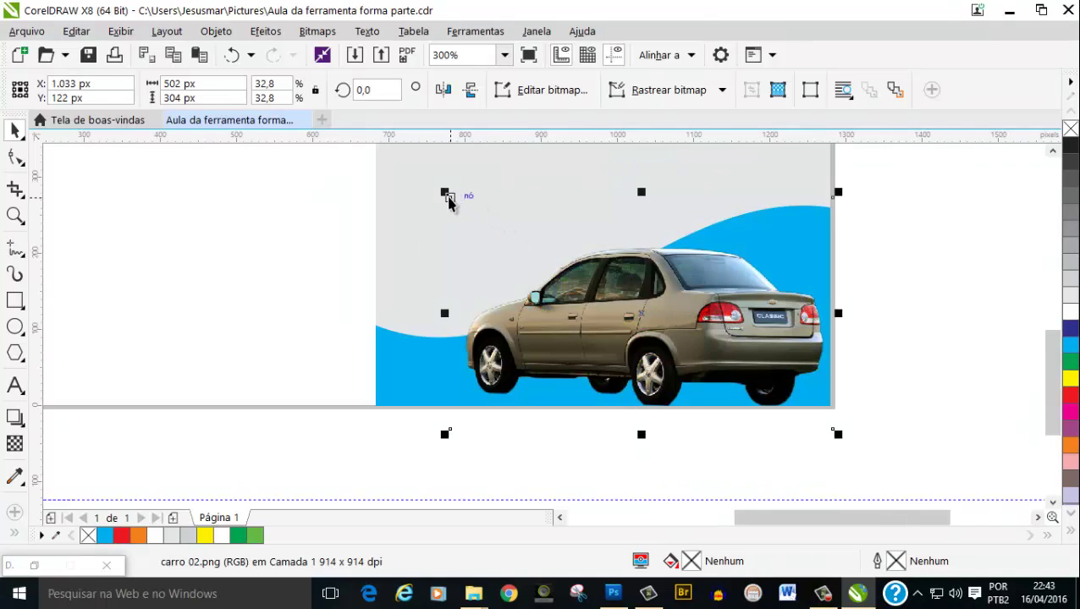
{"action": "left_click_drag", "start_coordinate": [444, 192], "coordinate": [473, 209]}
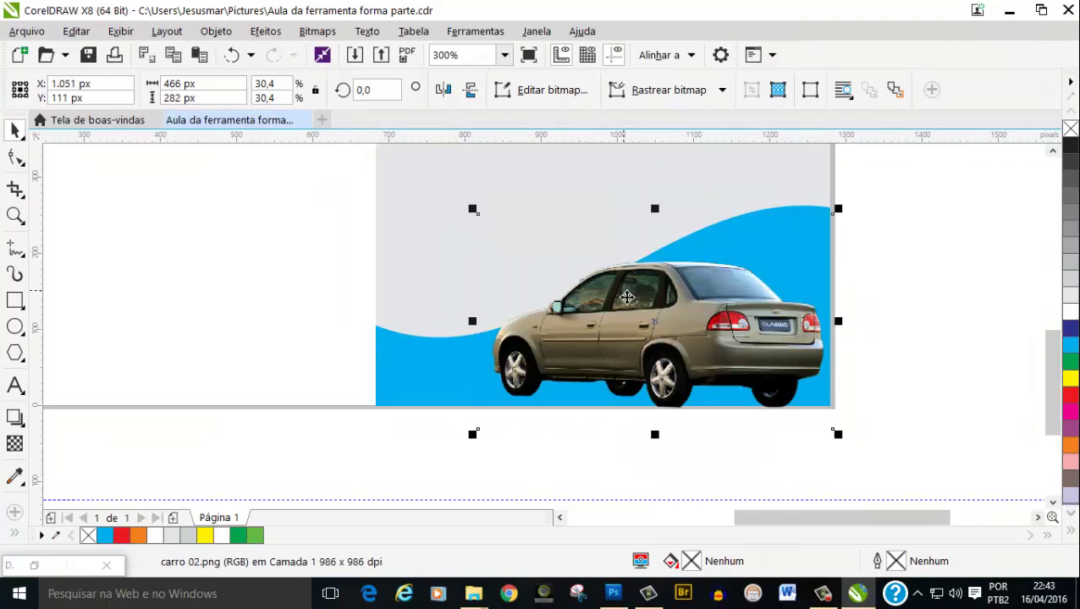
{"action": "left_click_drag", "start_coordinate": [640, 317], "coordinate": [654, 321]}
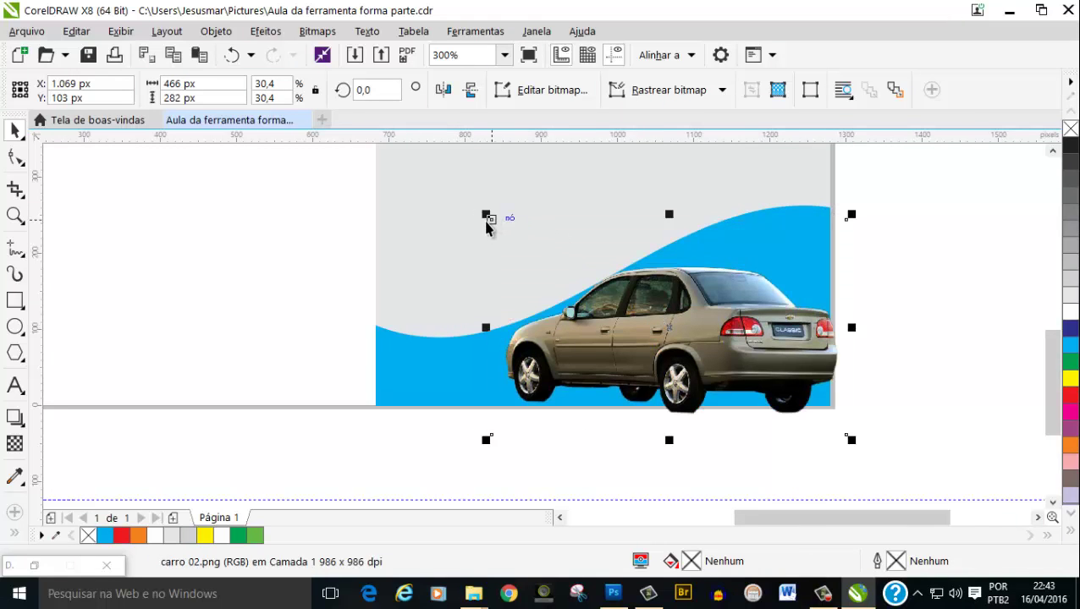
{"action": "left_click_drag", "start_coordinate": [487, 215], "coordinate": [520, 235]}
{"action": "left_click_drag", "start_coordinate": [674, 341], "coordinate": [649, 330]}
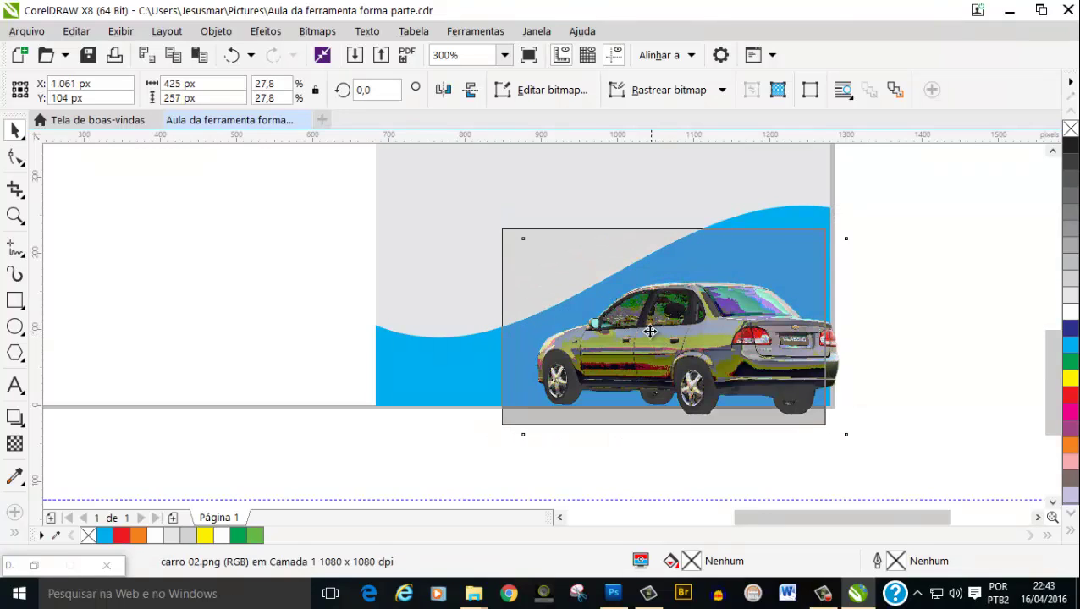
{"action": "scroll", "coordinate": [744, 271], "scroll_direction": "up", "scroll_amount": 2}
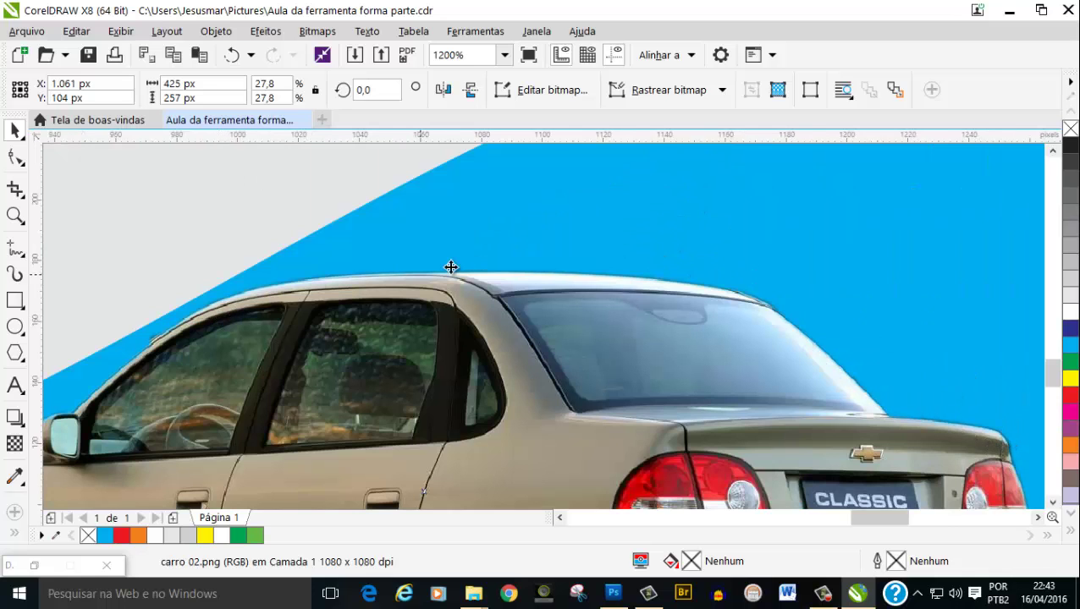
{"action": "scroll", "coordinate": [306, 317], "scroll_direction": "down", "scroll_amount": 1}
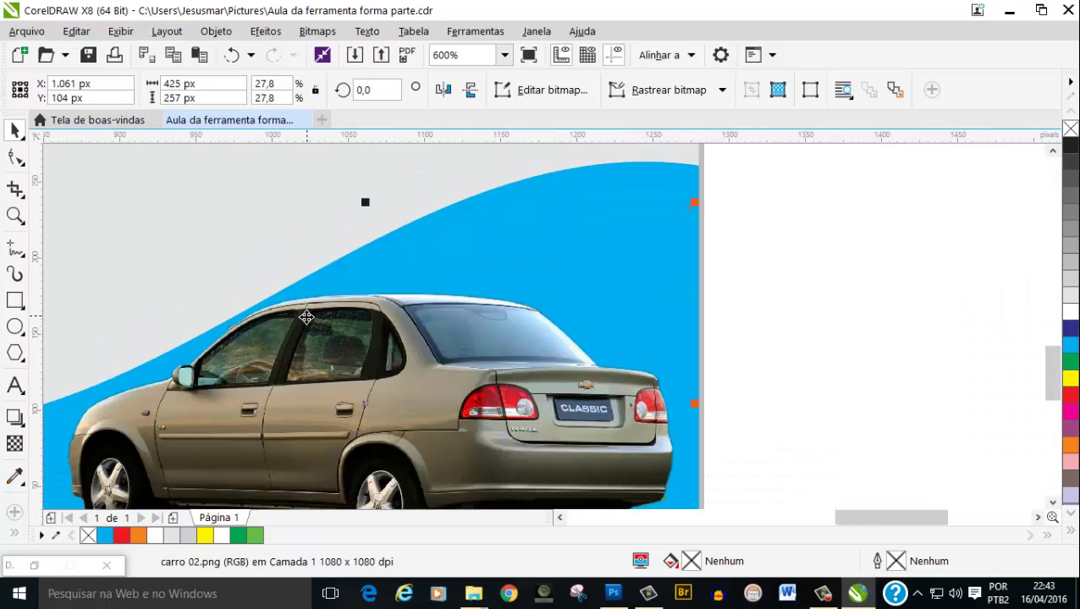
{"action": "scroll", "coordinate": [306, 317], "scroll_direction": "down", "scroll_amount": 1}
{"action": "scroll", "coordinate": [275, 352], "scroll_direction": "up", "scroll_amount": 2}
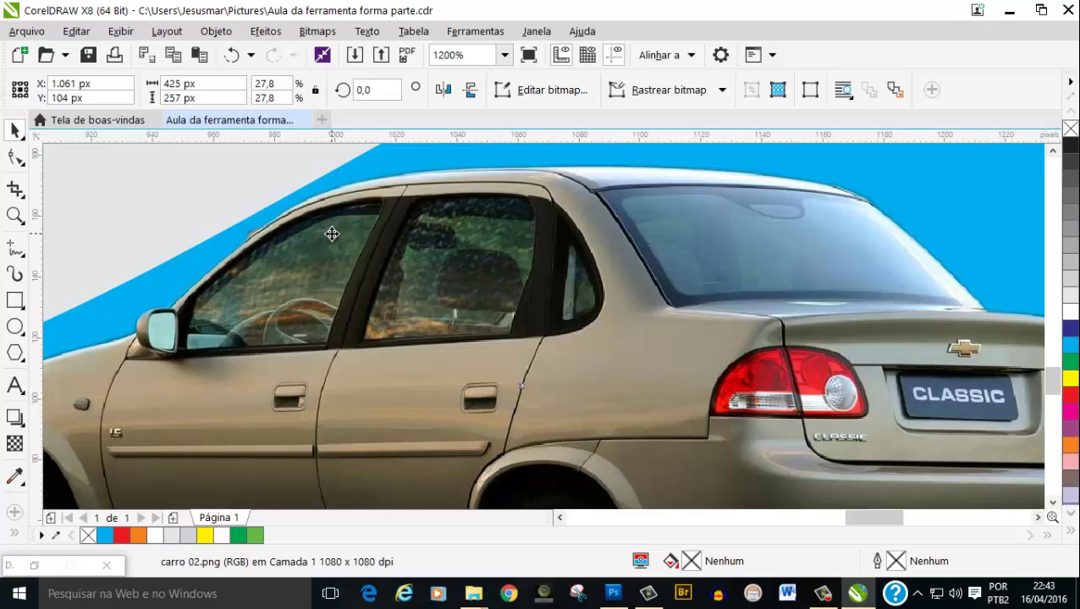
{"action": "scroll", "coordinate": [332, 234], "scroll_direction": "down", "scroll_amount": 1}
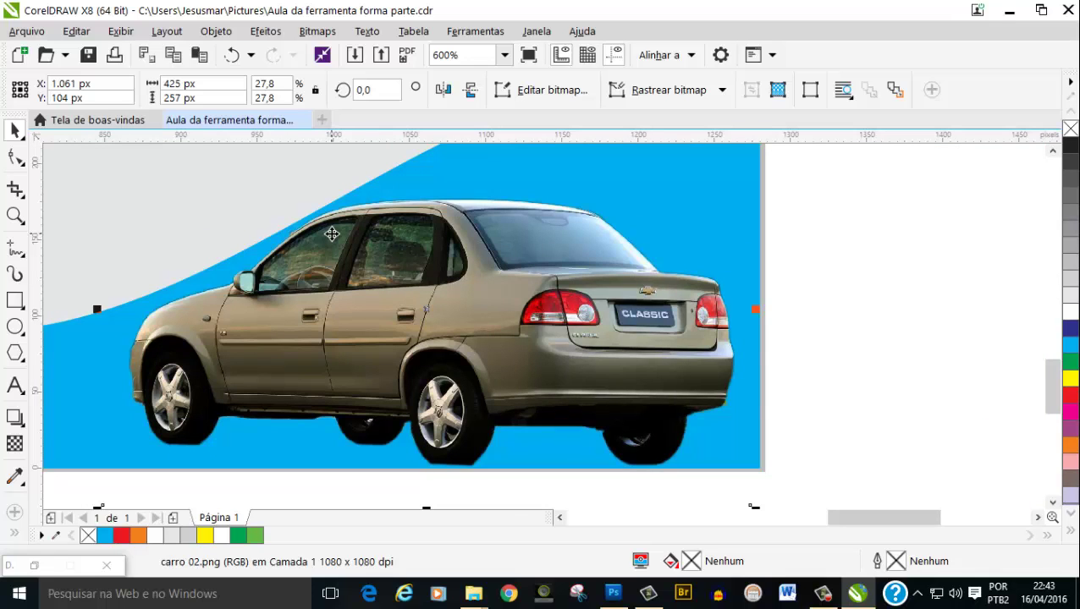
{"action": "scroll", "coordinate": [335, 237], "scroll_direction": "down", "scroll_amount": 2}
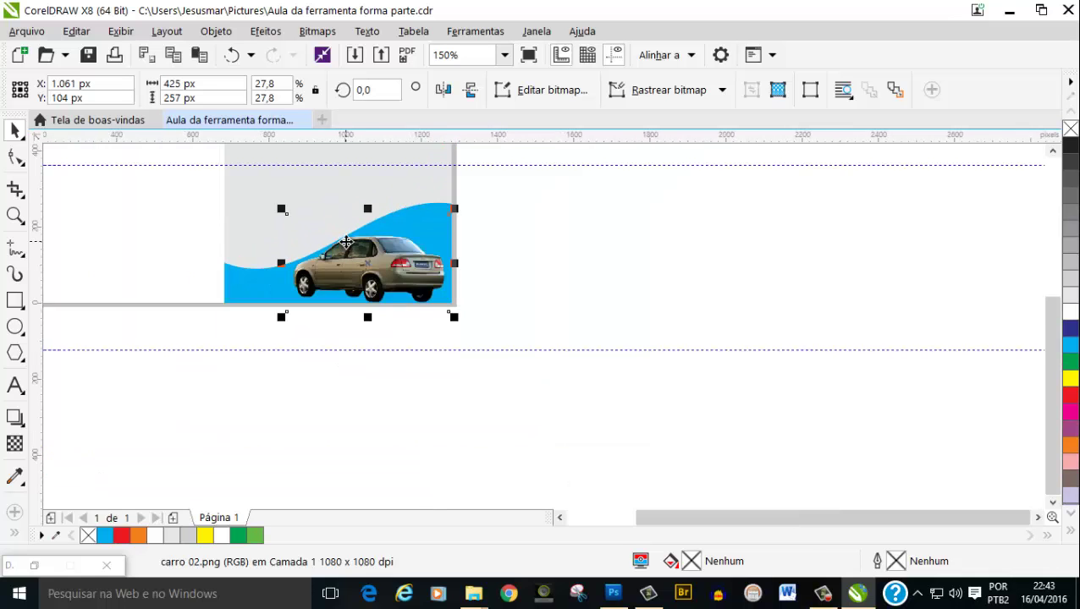
{"action": "scroll", "coordinate": [343, 240], "scroll_direction": "up", "scroll_amount": 1}
Scale the car up to about 34.3% (524 × 317 px) over the lower-right blue wave
{"action": "left_click_drag", "start_coordinate": [223, 182], "coordinate": [144, 161]}
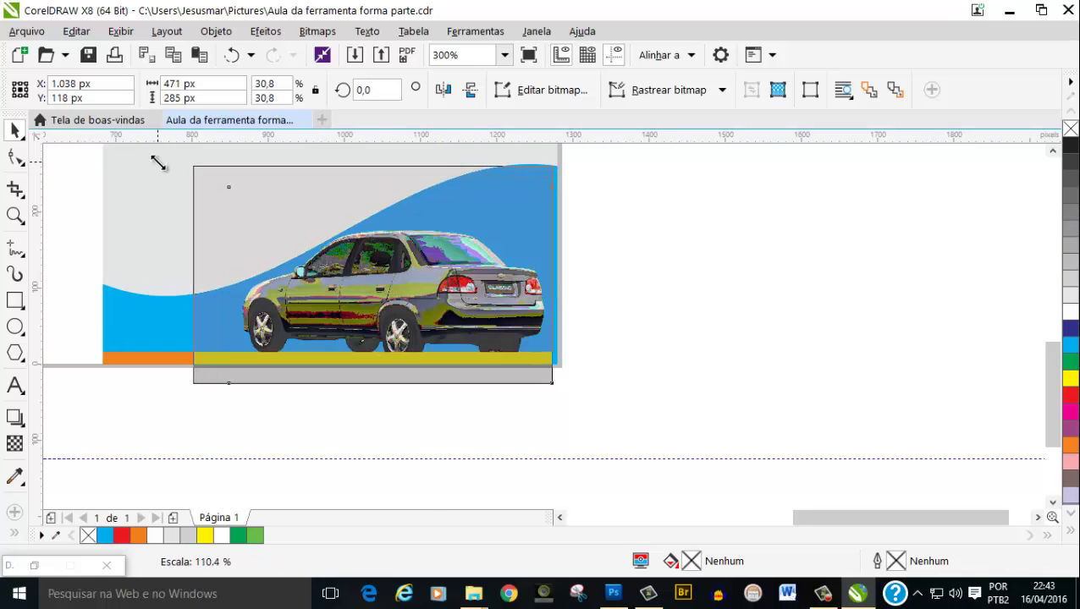
{"action": "scroll", "coordinate": [552, 282], "scroll_direction": "down", "scroll_amount": 1}
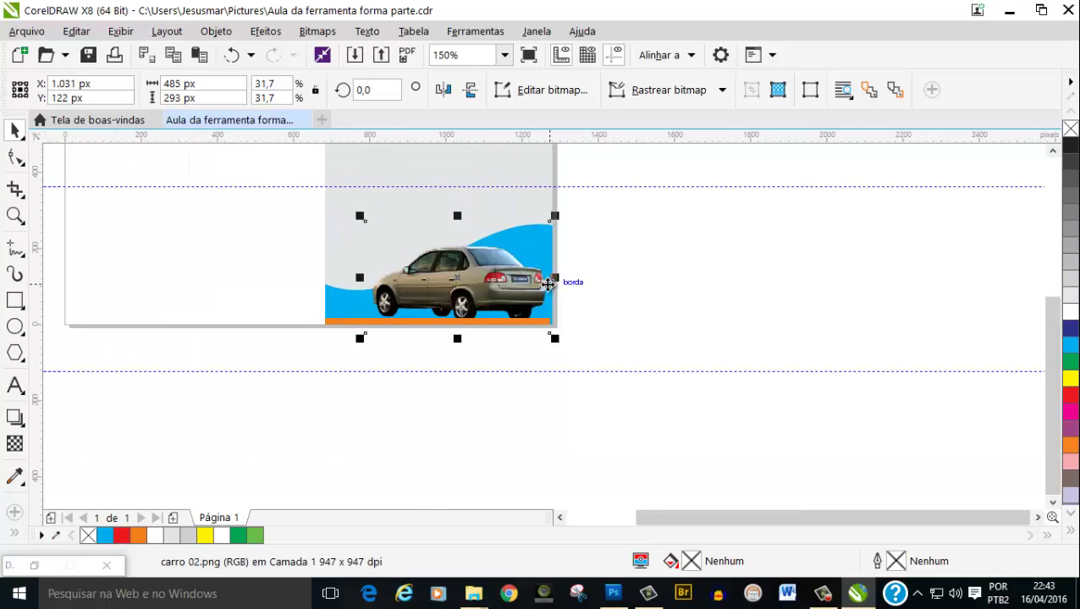
{"action": "scroll", "coordinate": [552, 282], "scroll_direction": "down", "scroll_amount": 1}
{"action": "left_click_drag", "start_coordinate": [448, 254], "coordinate": [435, 241]}
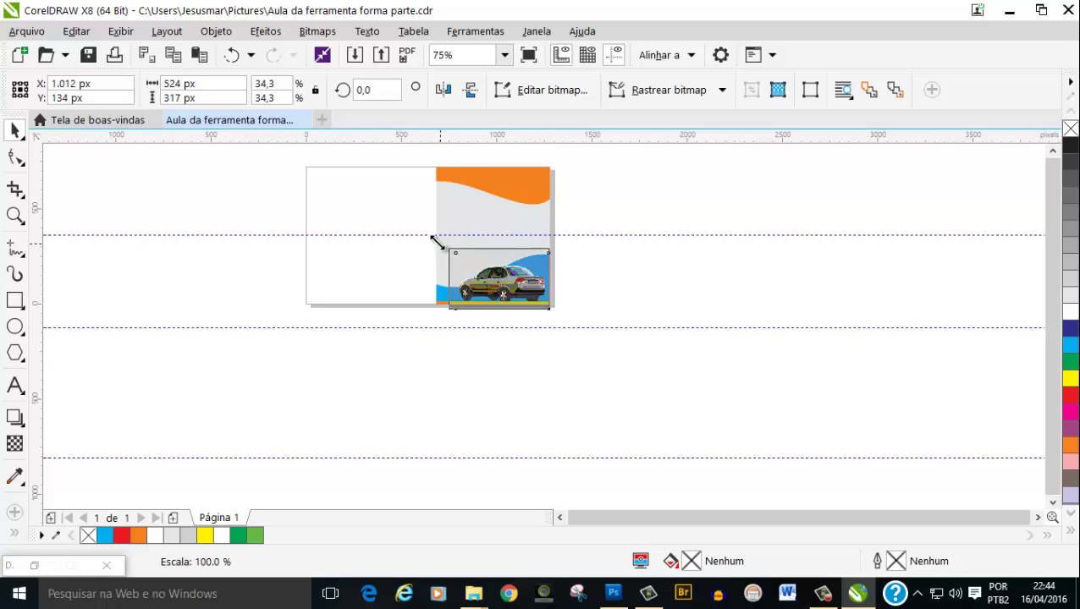
{"action": "left_click", "coordinate": [597, 218]}
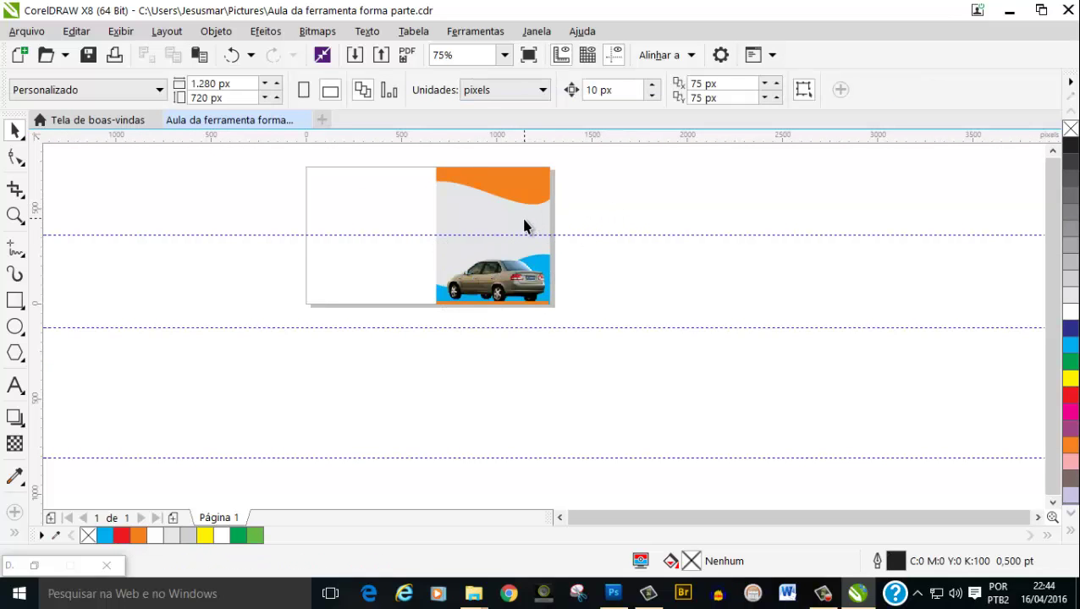
Move the three-object car layout right of the page and zoom in closely on the car
{"action": "left_click_drag", "start_coordinate": [414, 170], "coordinate": [606, 306]}
{"action": "left_click_drag", "start_coordinate": [498, 241], "coordinate": [707, 273]}
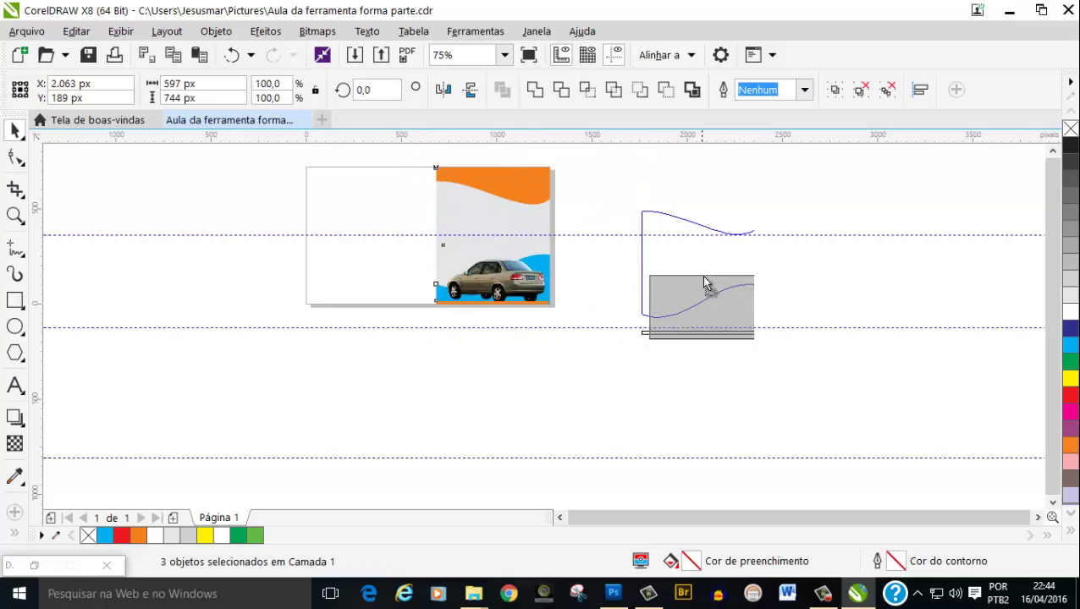
{"action": "left_click", "coordinate": [19, 221]}
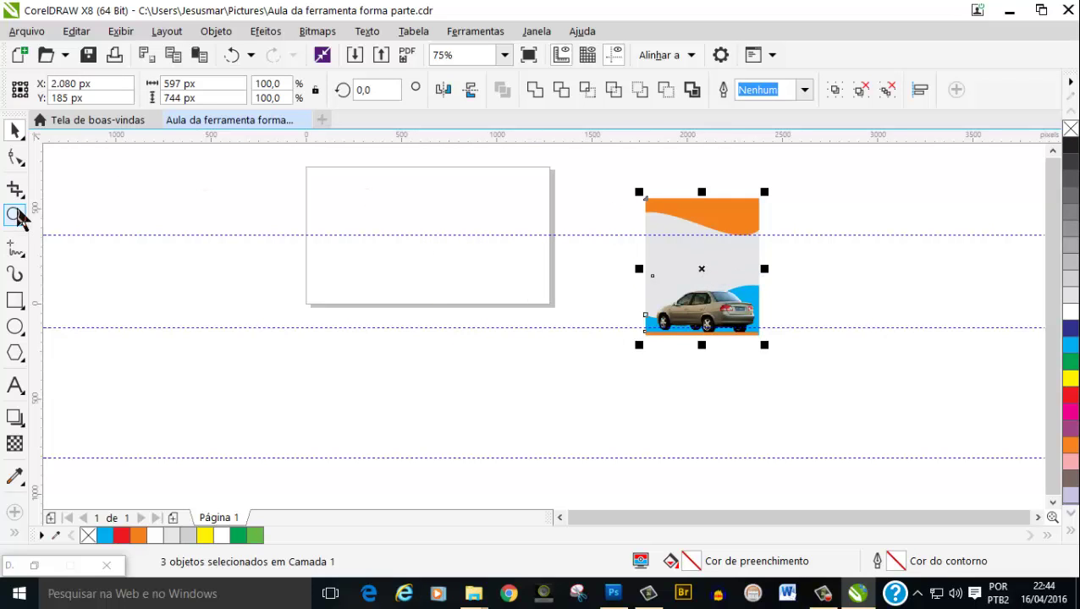
{"action": "left_click", "coordinate": [15, 188]}
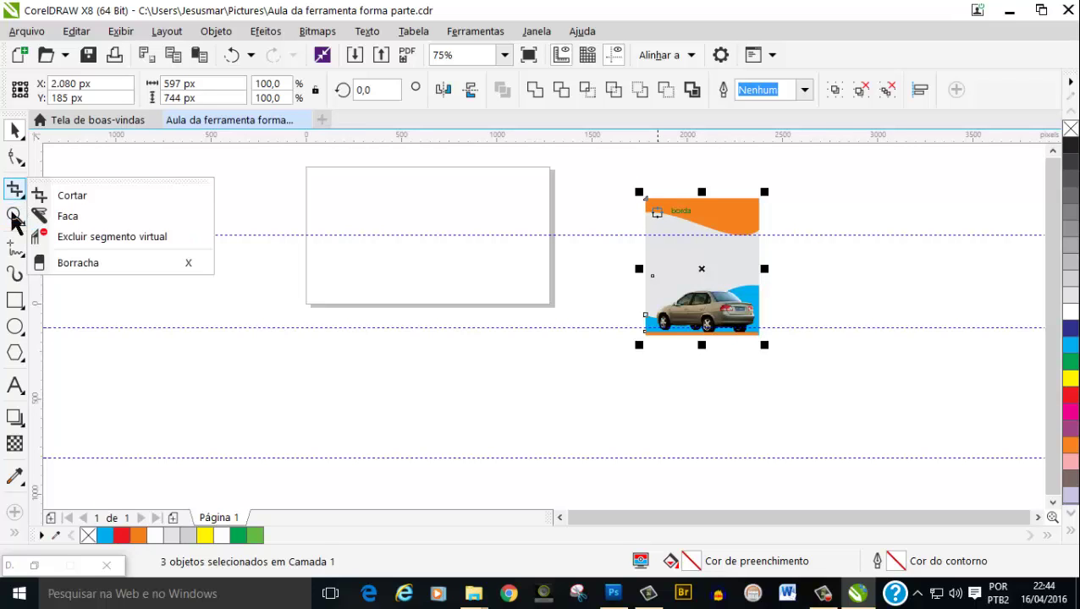
{"action": "left_click", "coordinate": [17, 219]}
{"action": "left_click", "coordinate": [50, 221]}
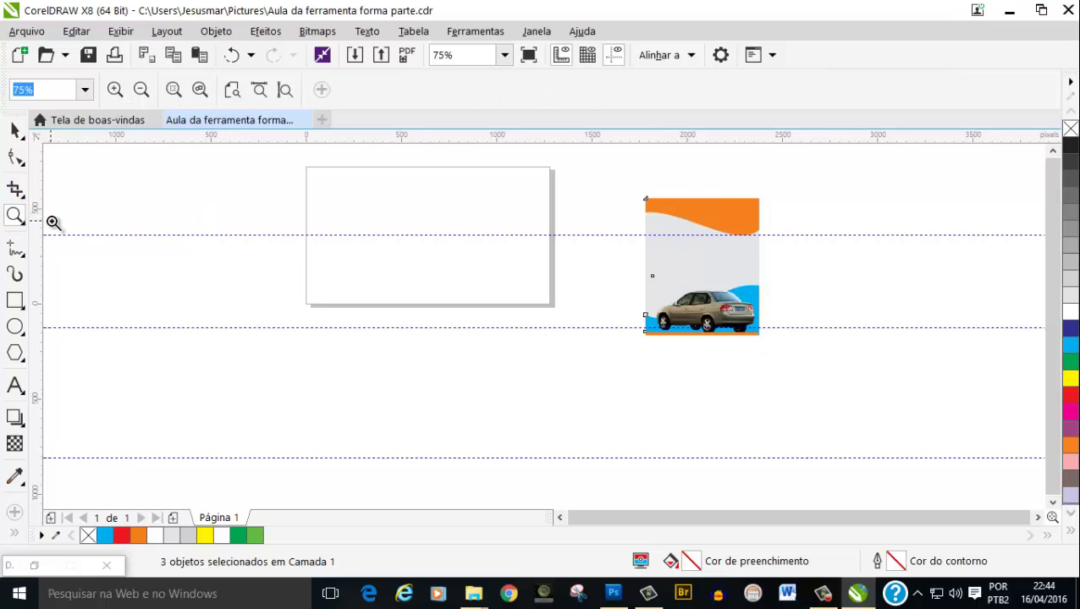
{"action": "left_click", "coordinate": [174, 90]}
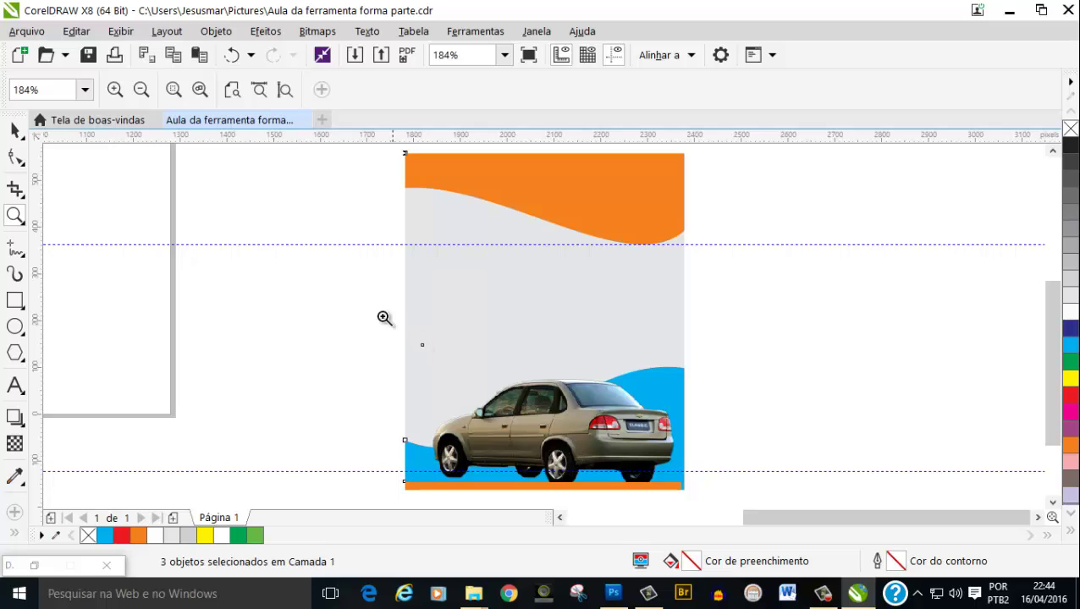
{"action": "left_click_drag", "start_coordinate": [366, 277], "coordinate": [717, 499]}
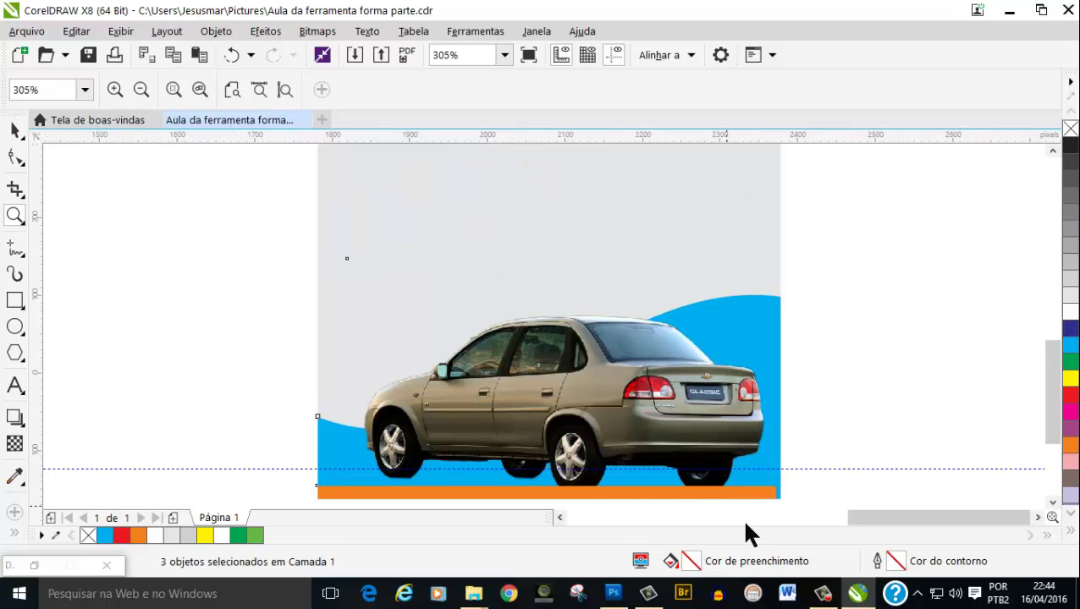
Return to CLASS2.psd in Photoshop with the cut-out sedan and select the Magic Wand tool
{"action": "left_click", "coordinate": [613, 594]}
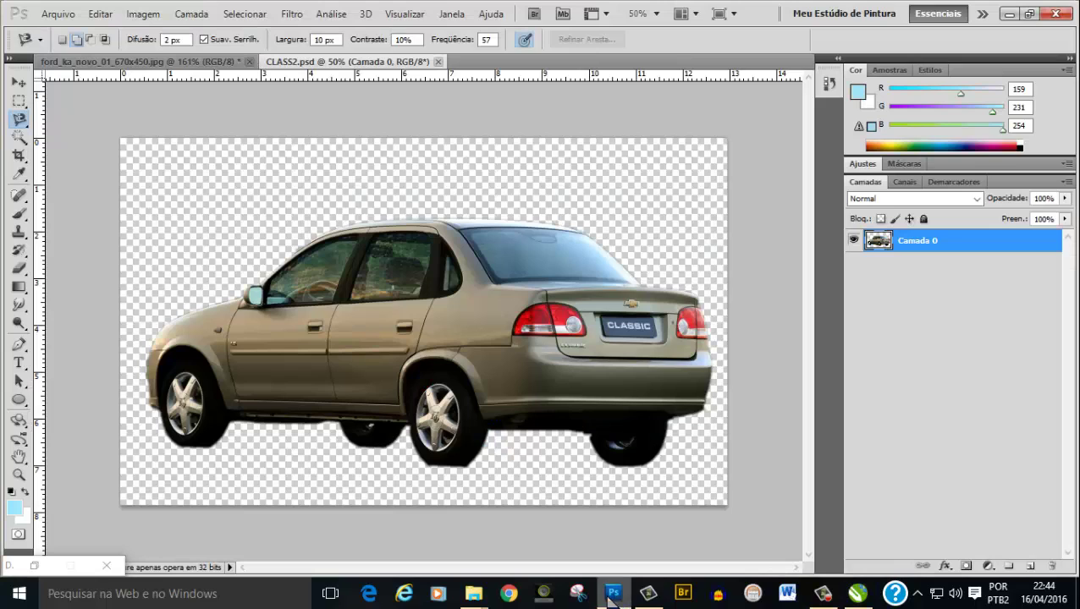
{"action": "left_click", "coordinate": [25, 125]}
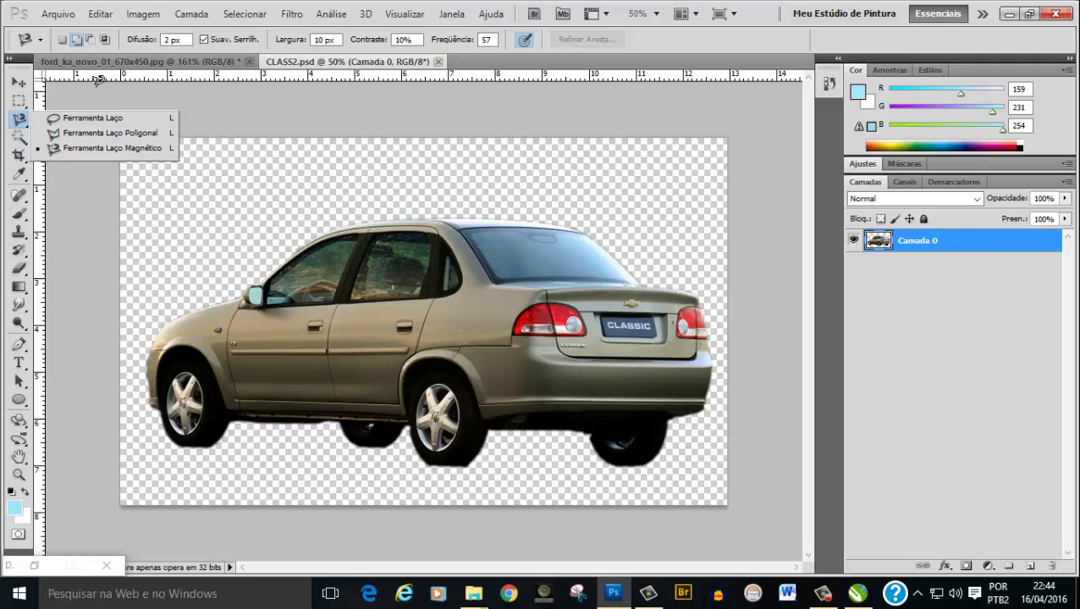
{"action": "left_click", "coordinate": [535, 67]}
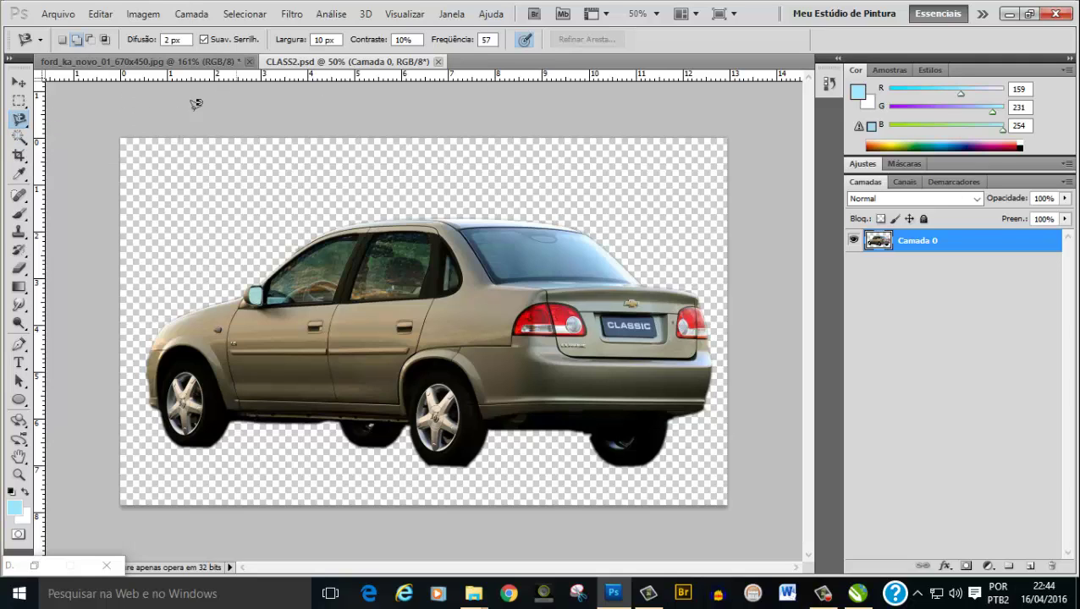
{"action": "left_click", "coordinate": [24, 141]}
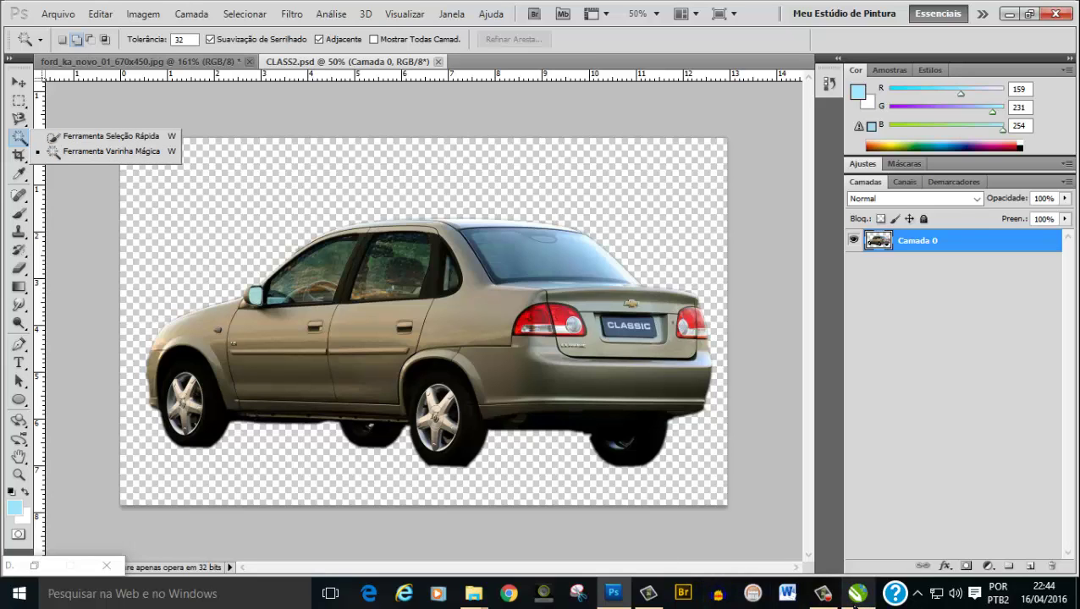
{"action": "left_click", "coordinate": [829, 593]}
{"action": "mouse_move", "coordinate": [857, 594]}
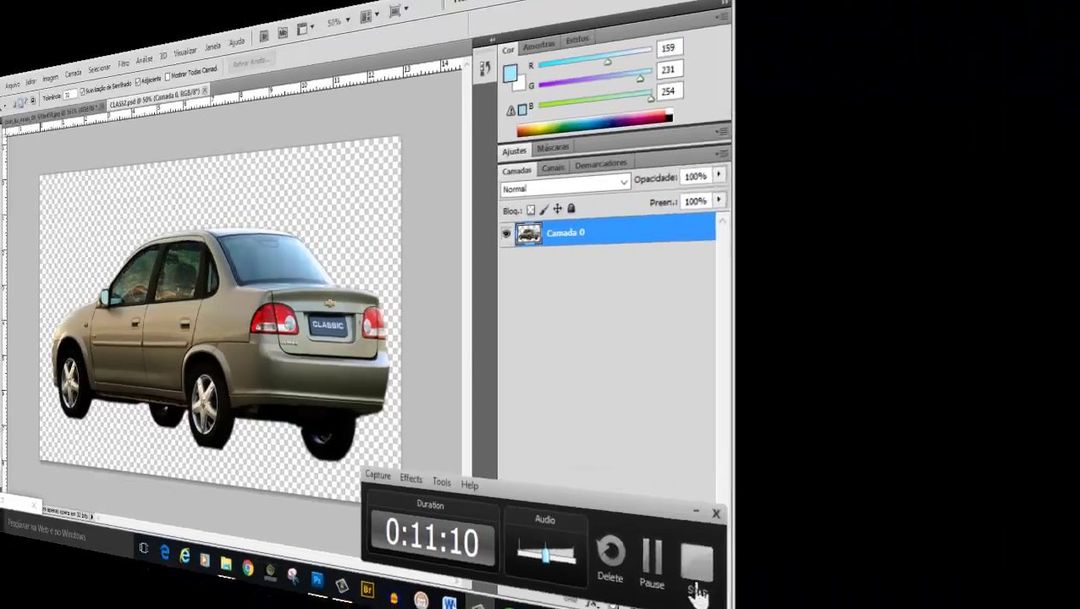